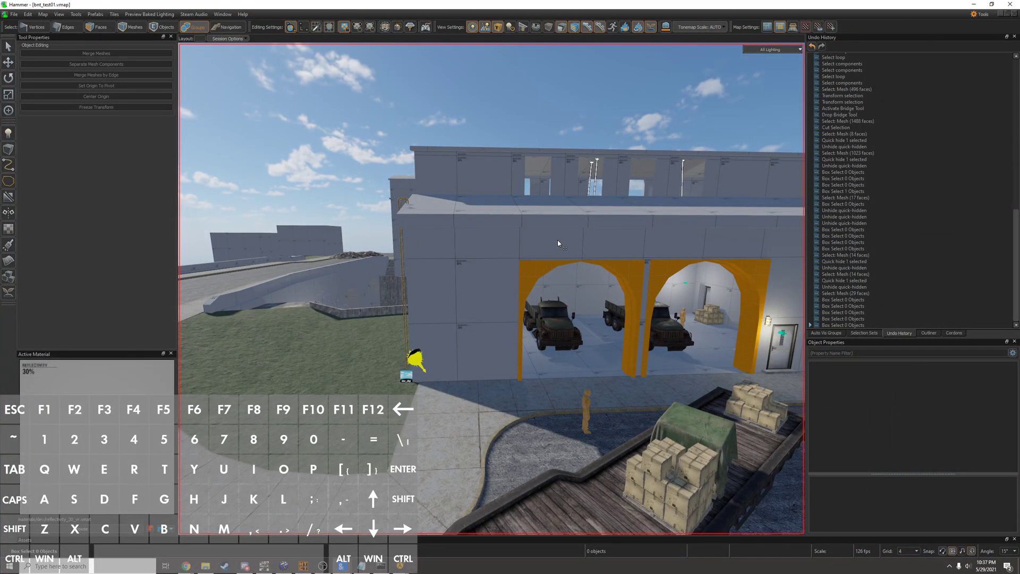
# Switch between the multi-view layout and the maximized 3D view while flying the camera around
pyautogui.hotkey('shift', 'z')
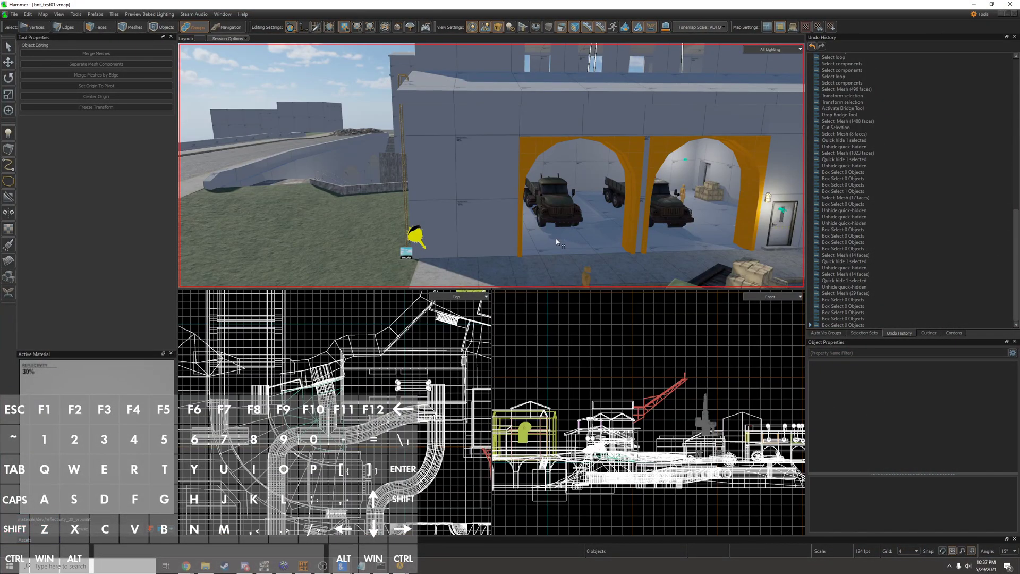
pyautogui.press('a')
pyautogui.press('s')
pyautogui.press('z')
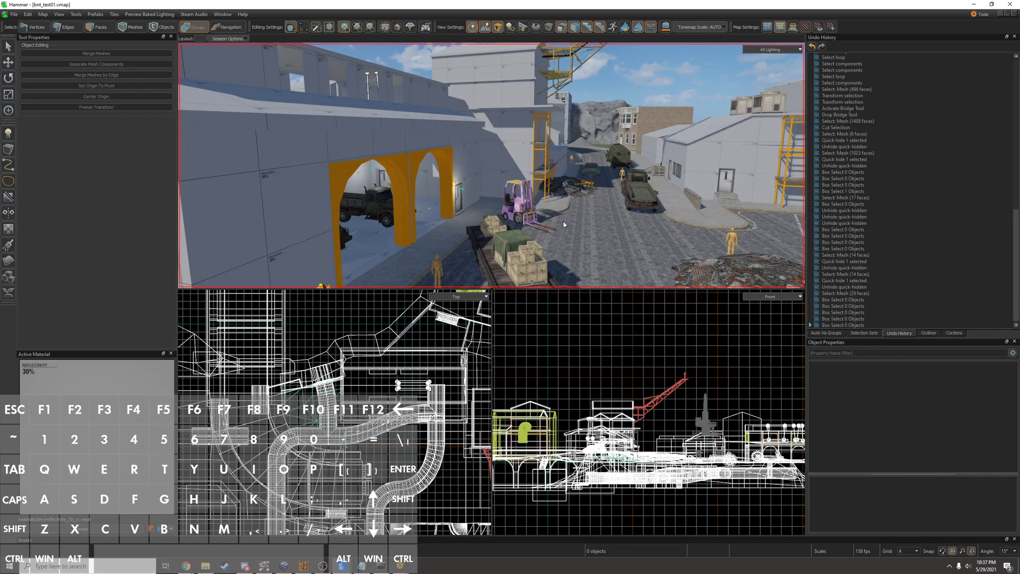
pyautogui.hotkey('shift', 'z')
pyautogui.hotkey('shift', 'z')
pyautogui.hotkey('shift', 'z')
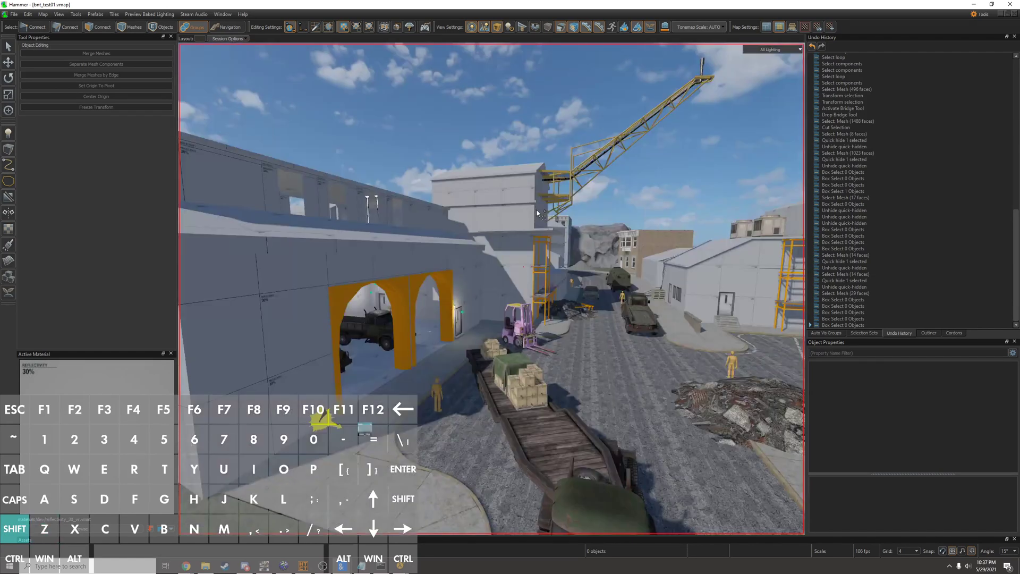
pyautogui.hotkey('shift', 'z')
pyautogui.hotkey('shift', 'z')
pyautogui.hotkey('shift', 'z')
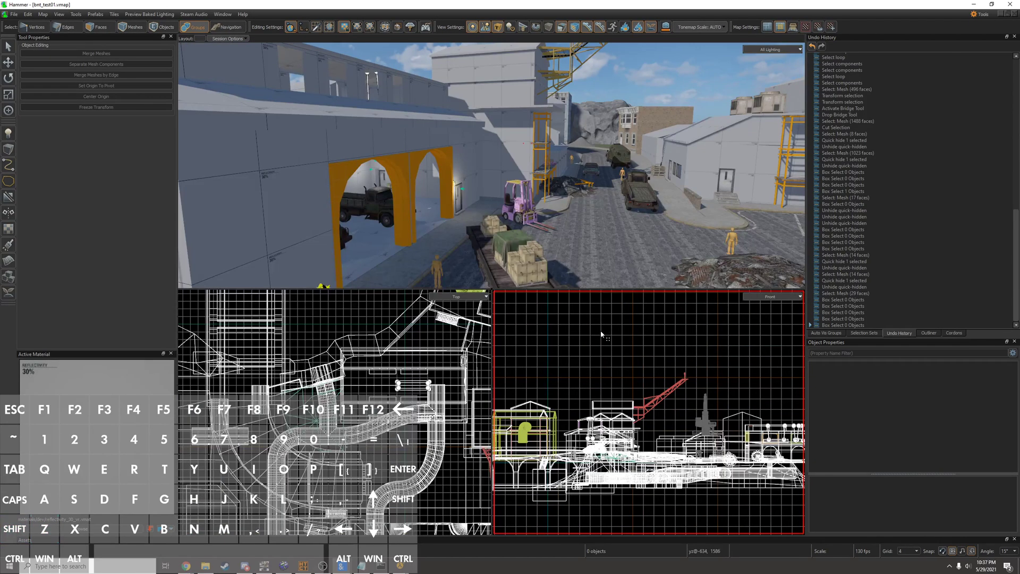
pyautogui.hotkey('shift', 'z')
pyautogui.press('z')
pyautogui.press('1')
pyautogui.press('5')
pyautogui.press('d')
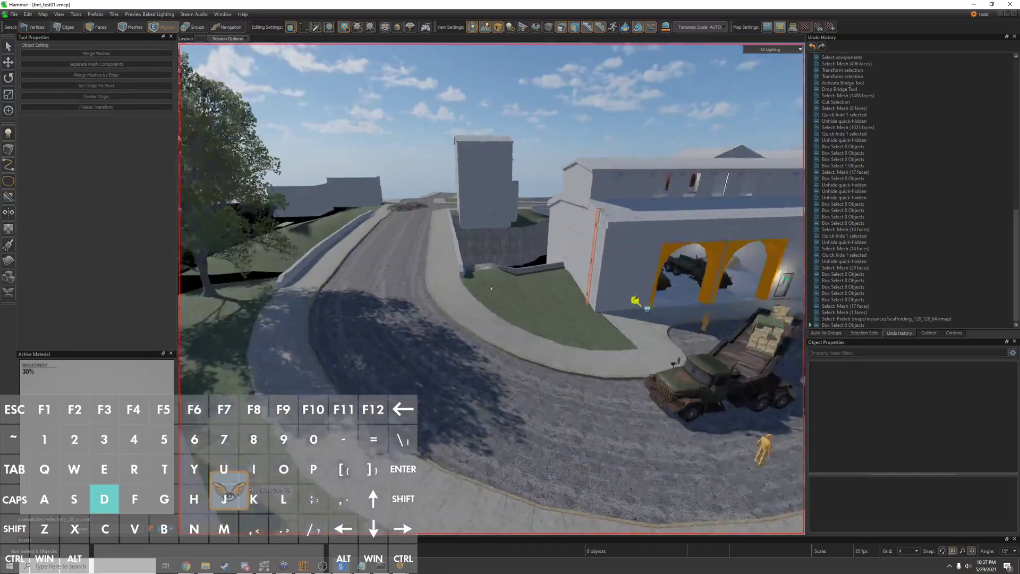
pyautogui.press('s')
pyautogui.press('a')
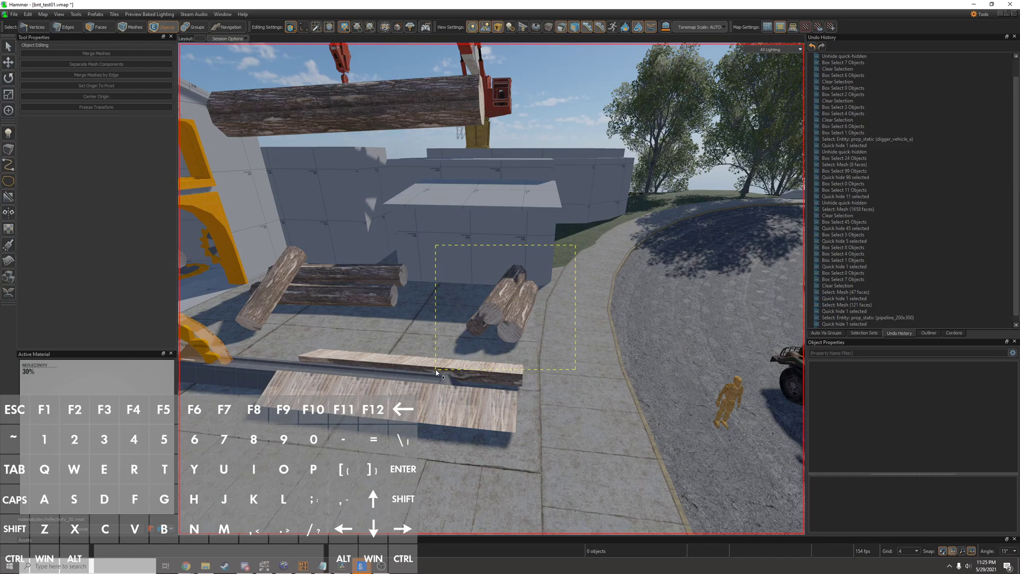
# Select the logs by rectangle and lasso, save the map, and fly into the arch
pyautogui.moveTo(576, 244); pyautogui.dragTo(437, 371)
pyautogui.hotkey('ctrl', 's')
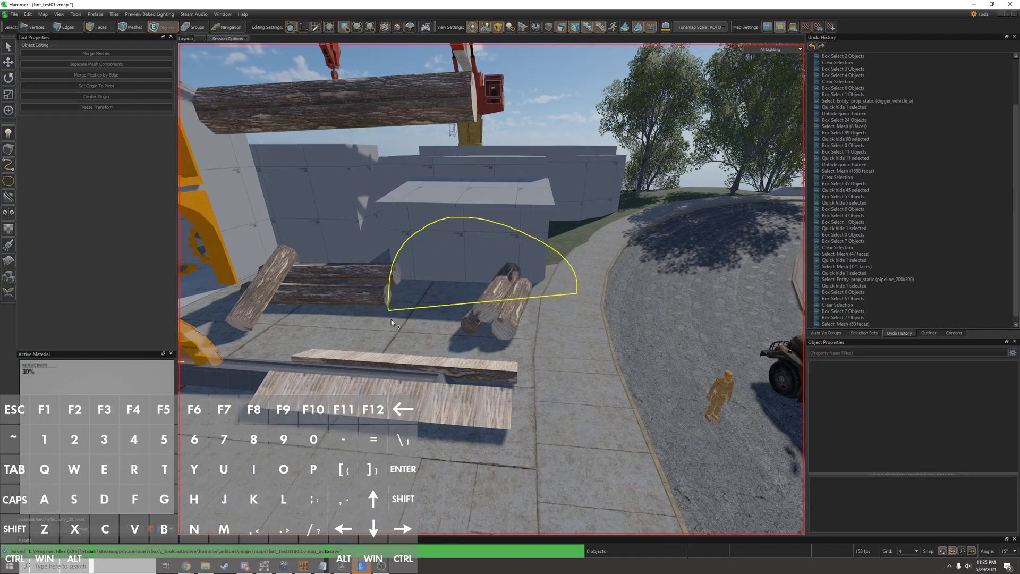
pyautogui.moveTo(581, 342); pyautogui.dragTo(585, 313)
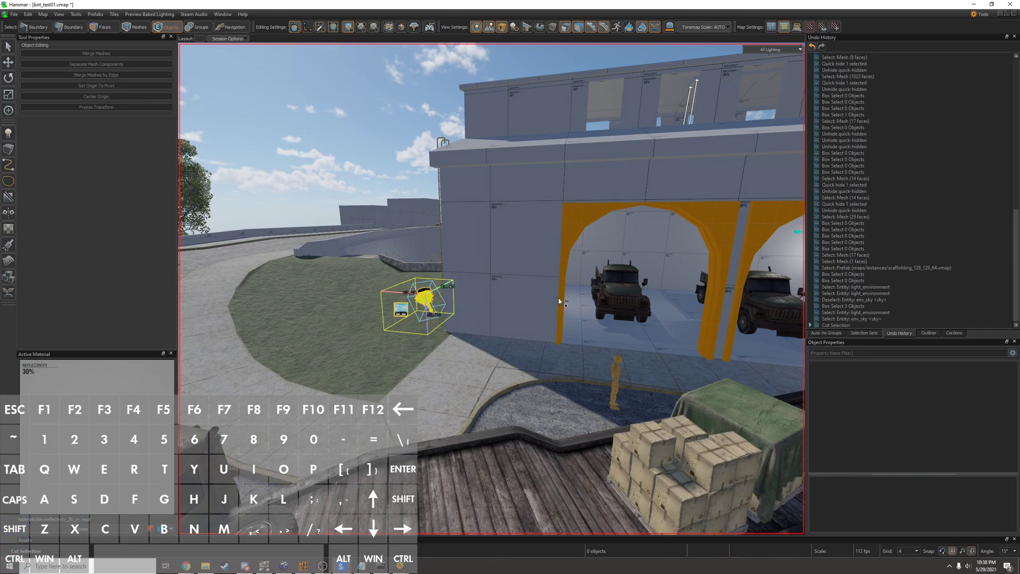
pyautogui.press('z')
pyautogui.press('d')
pyautogui.press('w')
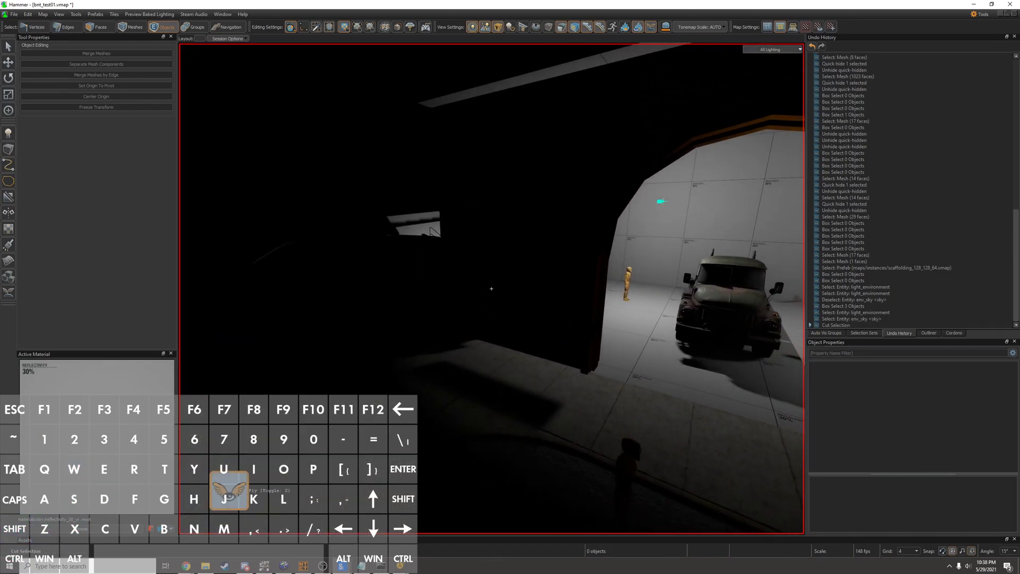
# Place an Environment Light entity at the wall base and select it
pyautogui.hotkey('shift', 'e')
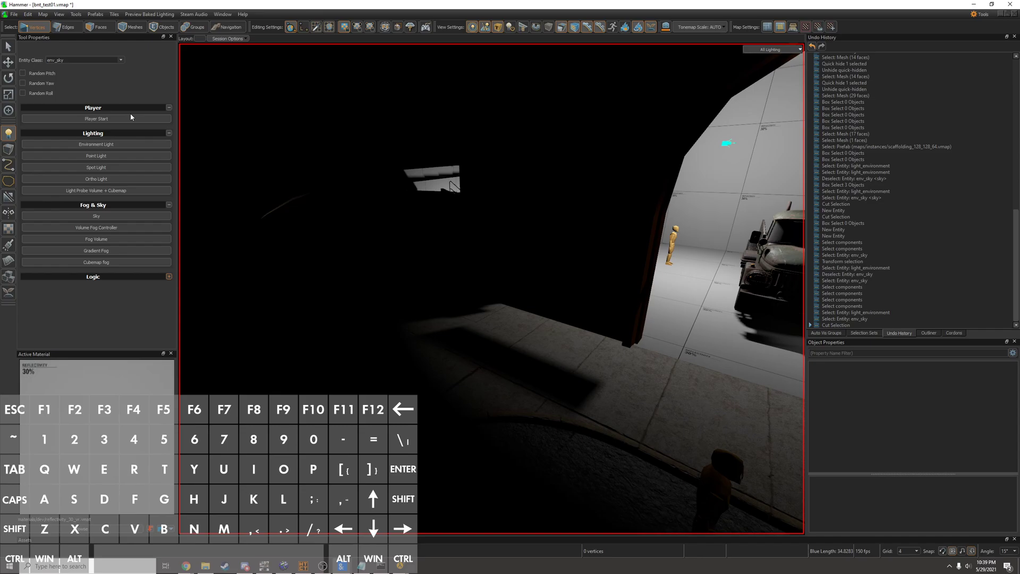
pyautogui.click(143, 145)
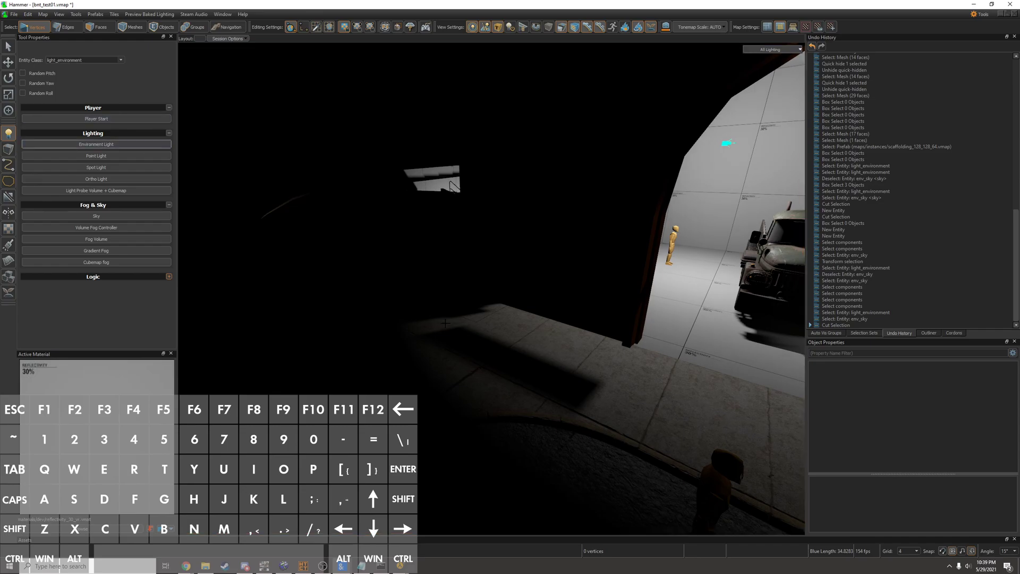
pyautogui.click(517, 331)
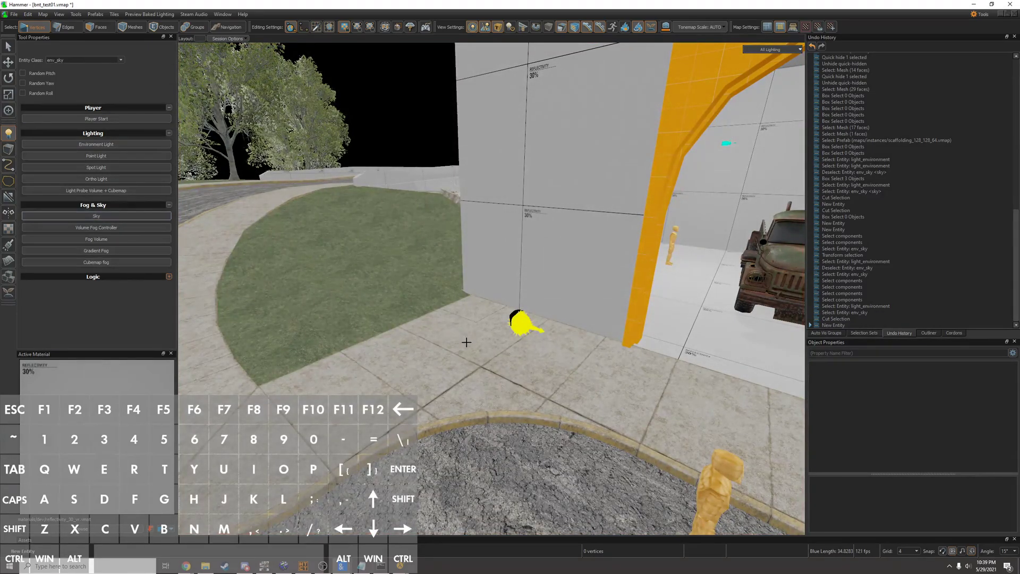
pyautogui.hotkey('shift', 'q')
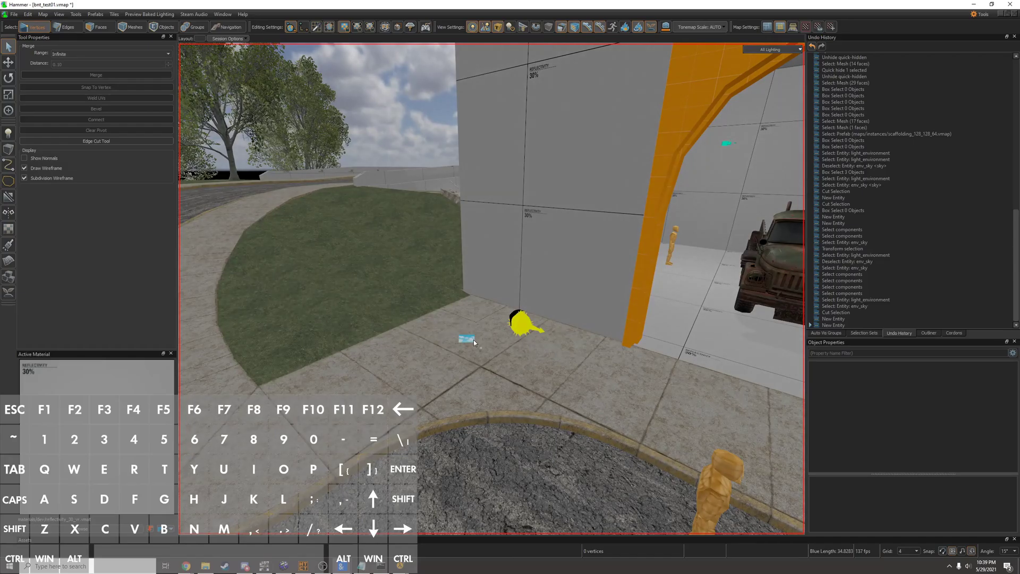
pyautogui.click(512, 328)
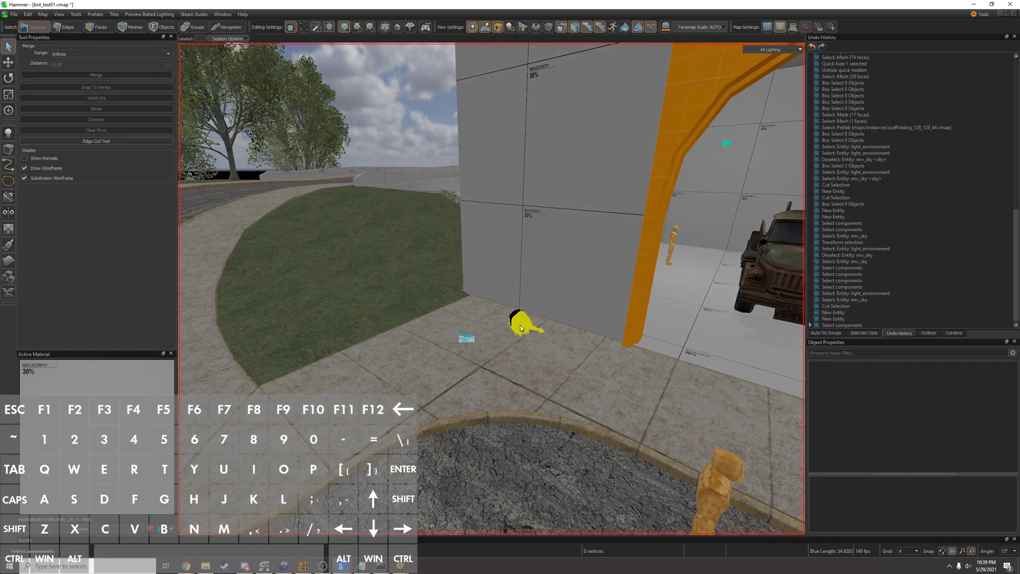
pyautogui.click(520, 328)
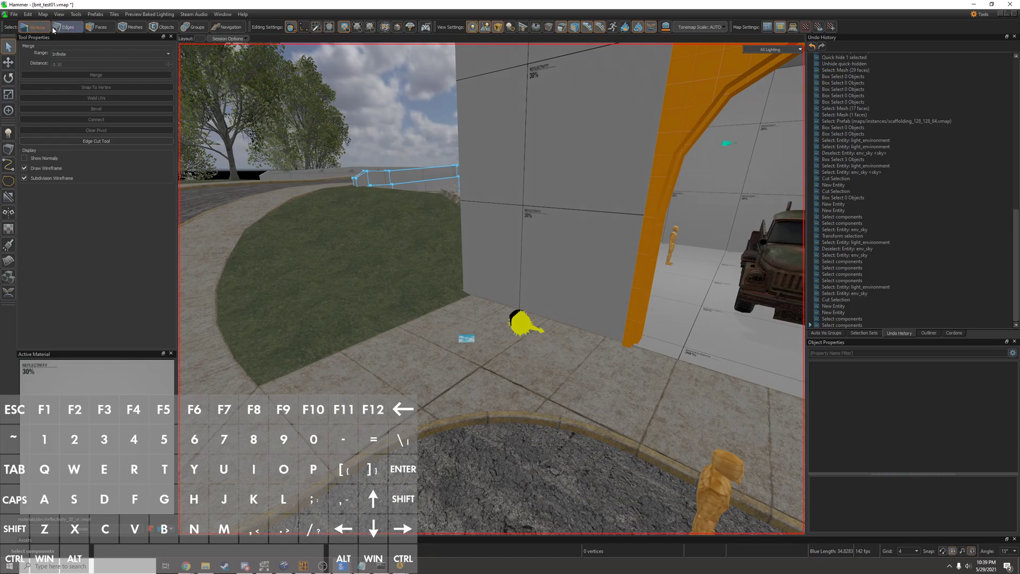
# Select the light_environment entity, then the env_sky entity beside it
pyautogui.click(79, 32)
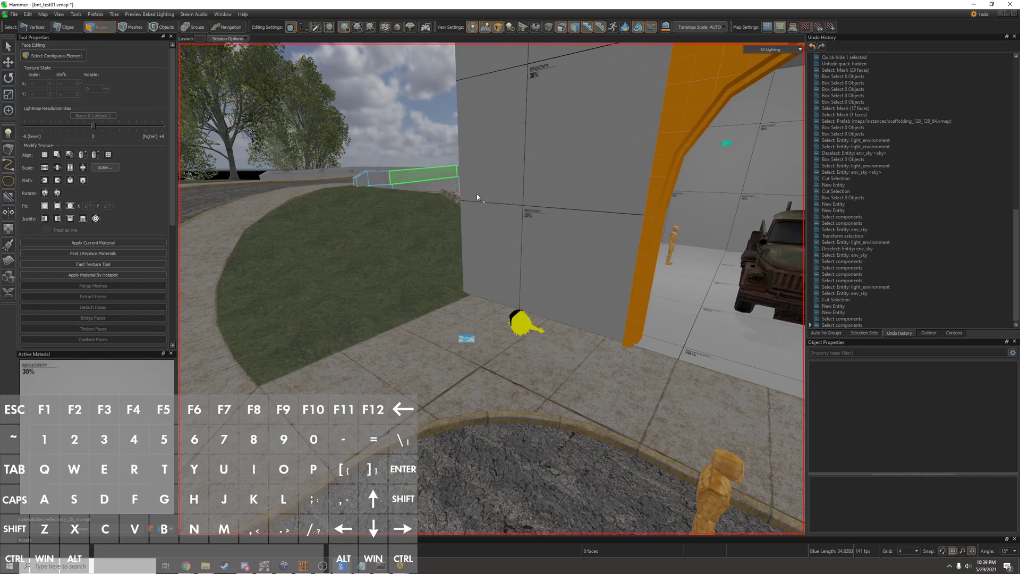
pyautogui.click(131, 27)
pyautogui.click(522, 327)
pyautogui.scroll(1, 460, 318)
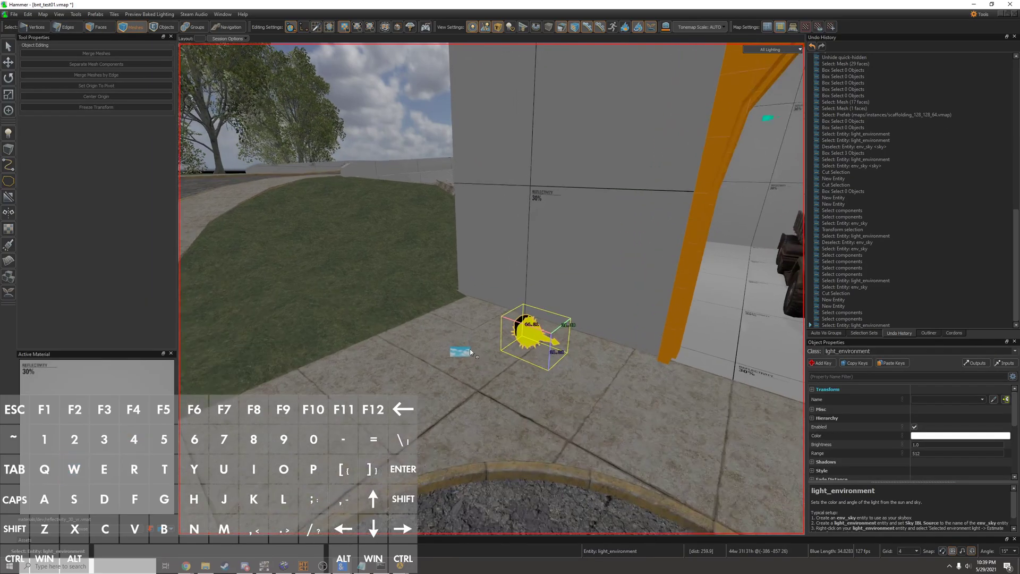
pyautogui.click(457, 329)
pyautogui.press('w')
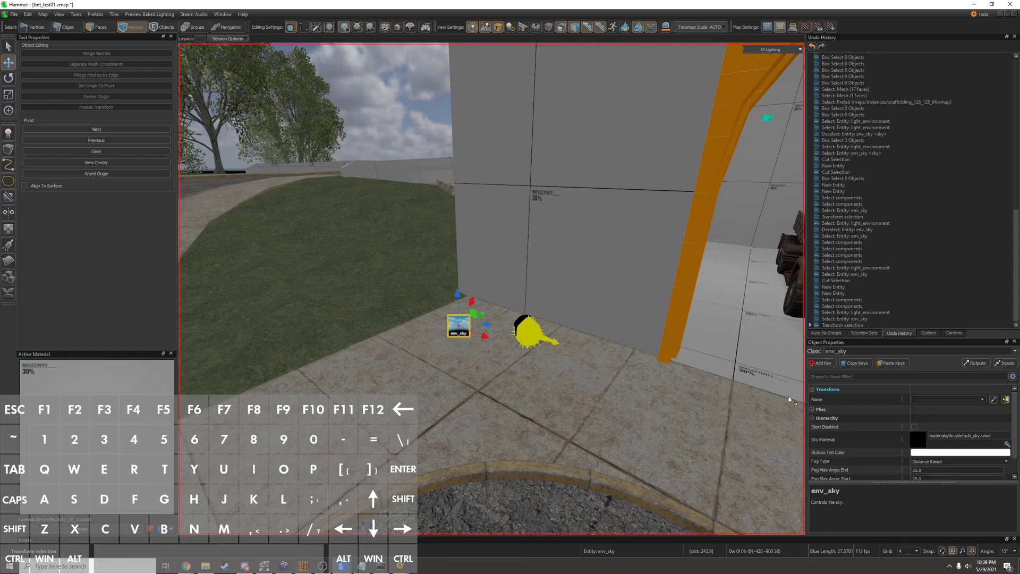
# Name the env_sky entity 'sky' and assign sky_sandbox001 as its Sky Material
pyautogui.click(932, 399)
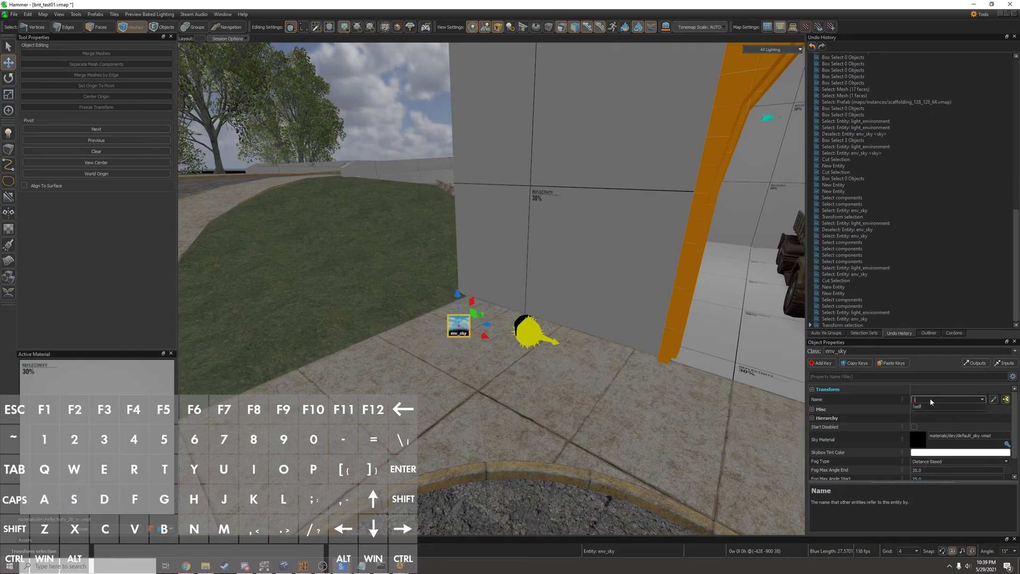
pyautogui.write('sky')
pyautogui.press('Return')
pyautogui.hotkey('shift', 'z')
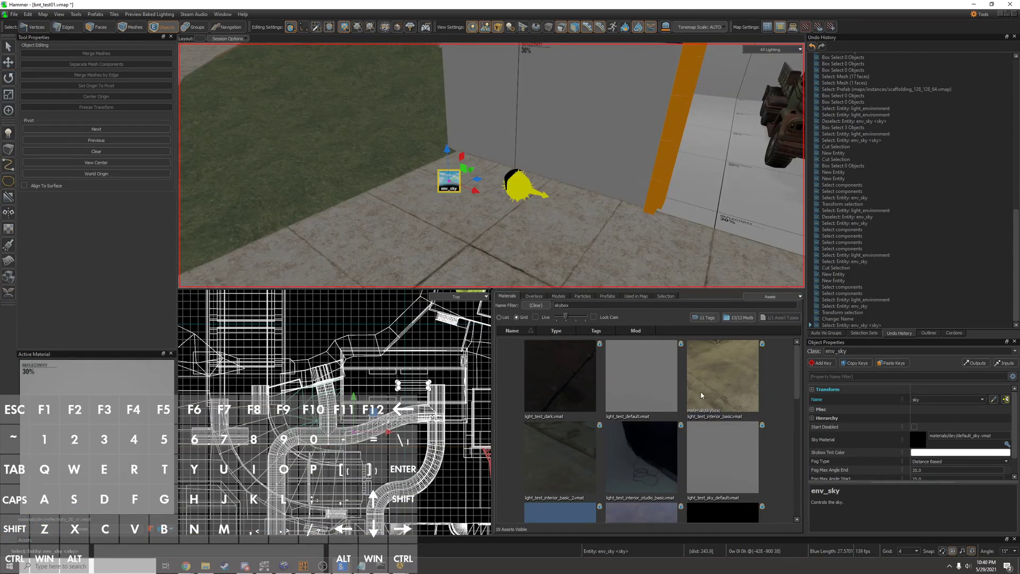
pyautogui.moveTo(663, 404); pyautogui.dragTo(694, 421)
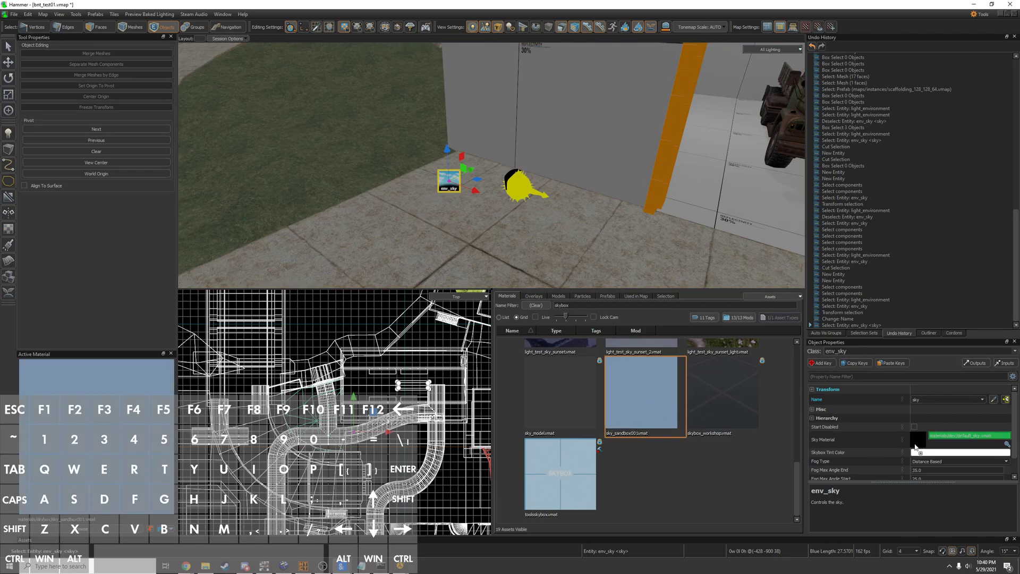
pyautogui.moveTo(927, 444); pyautogui.dragTo(927, 443)
pyautogui.press('z')
pyautogui.click(517, 201)
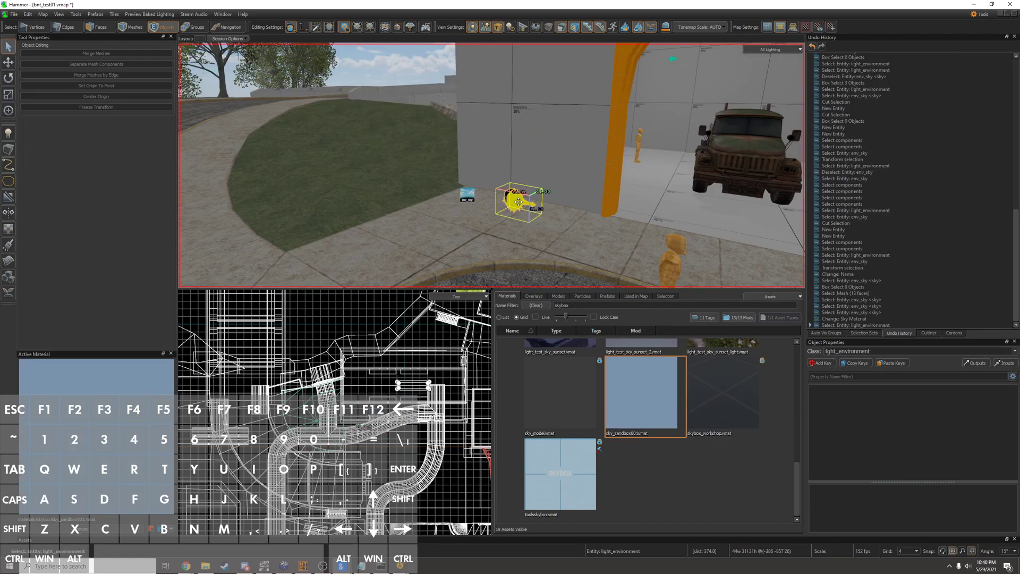
pyautogui.scroll(-2, 827, 444)
pyautogui.scroll(-2, 826, 444)
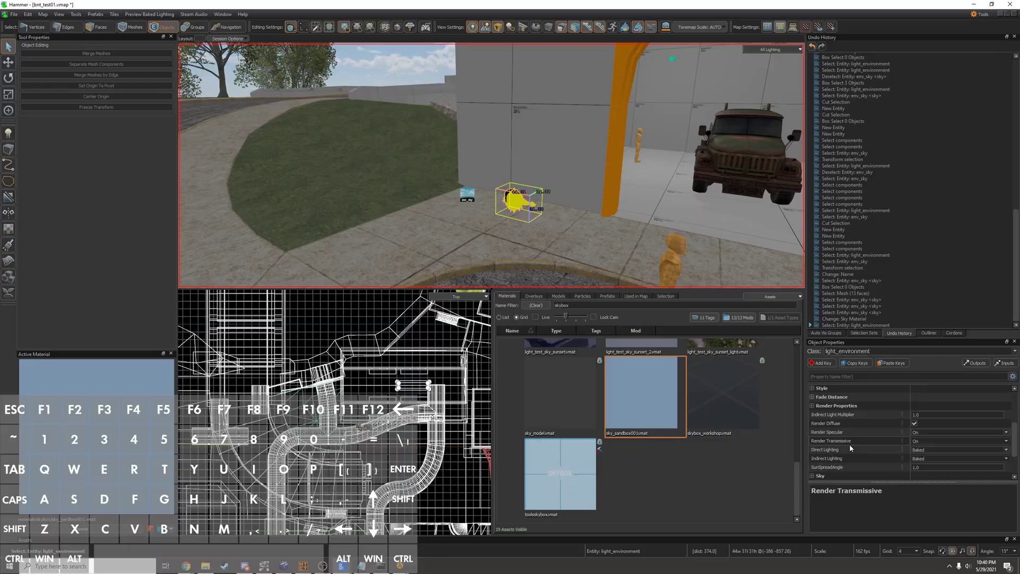
pyautogui.scroll(-2, 827, 443)
# Set the light_environment's IBL source to sky and estimate lighting from the HDR skybox
pyautogui.click(810, 430)
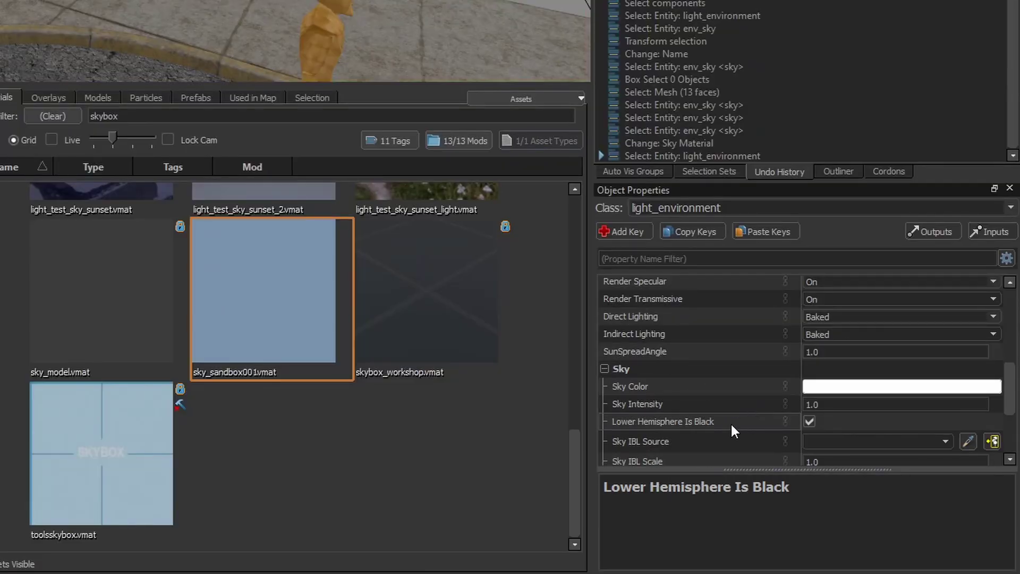
pyautogui.scroll(-1, 869, 464)
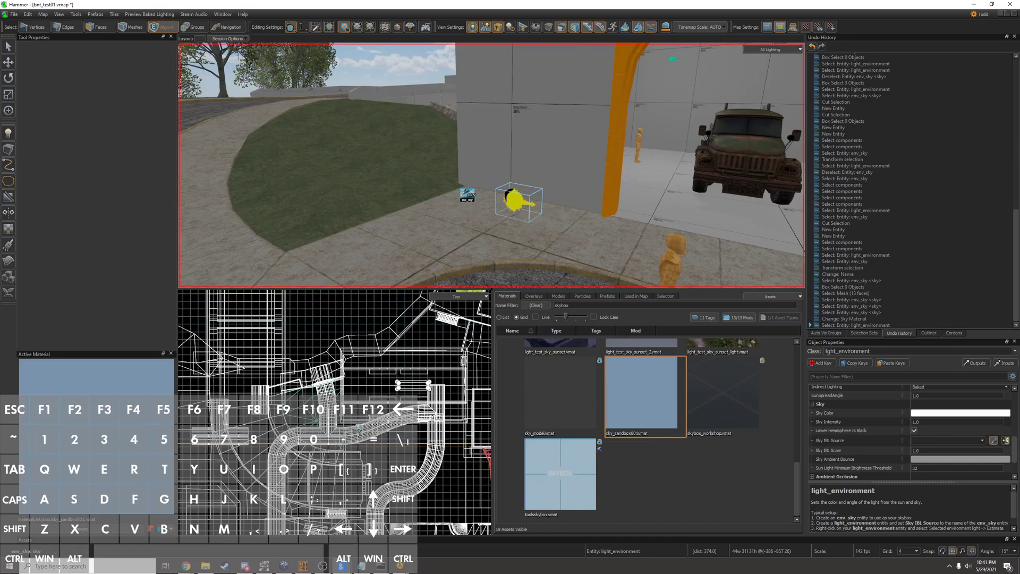
pyautogui.click(469, 195)
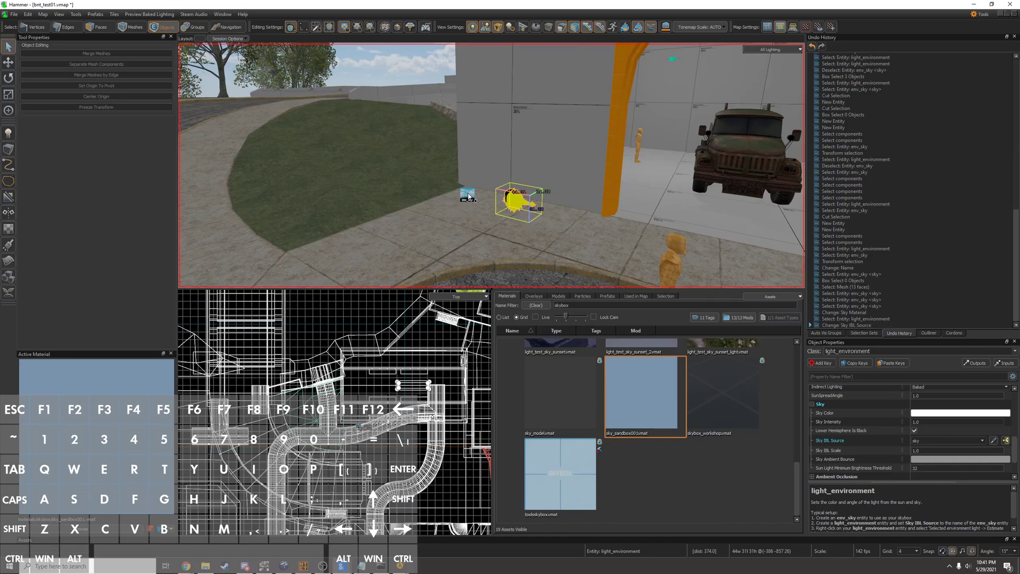
pyautogui.rightClick(518, 203)
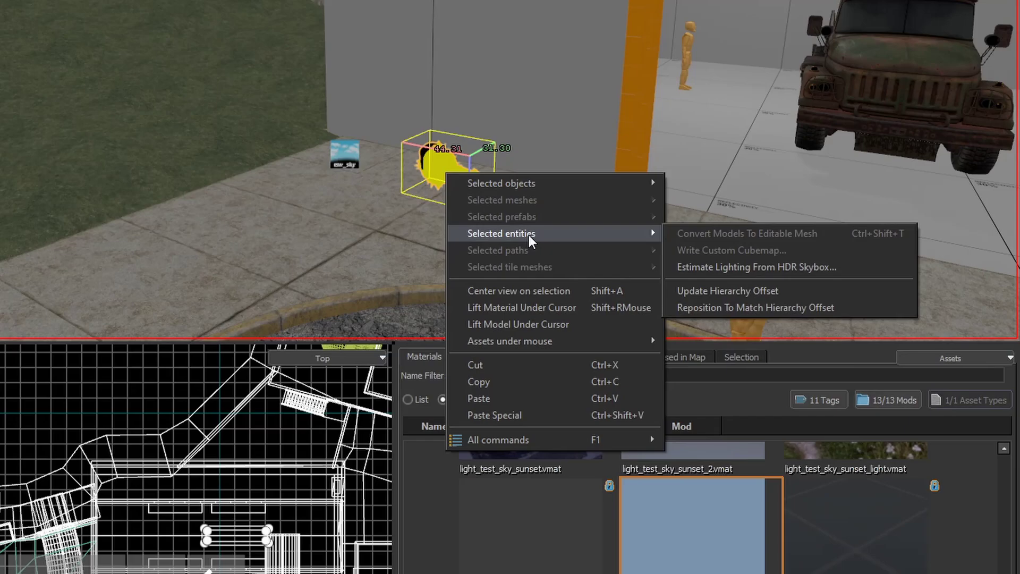
pyautogui.click(752, 275)
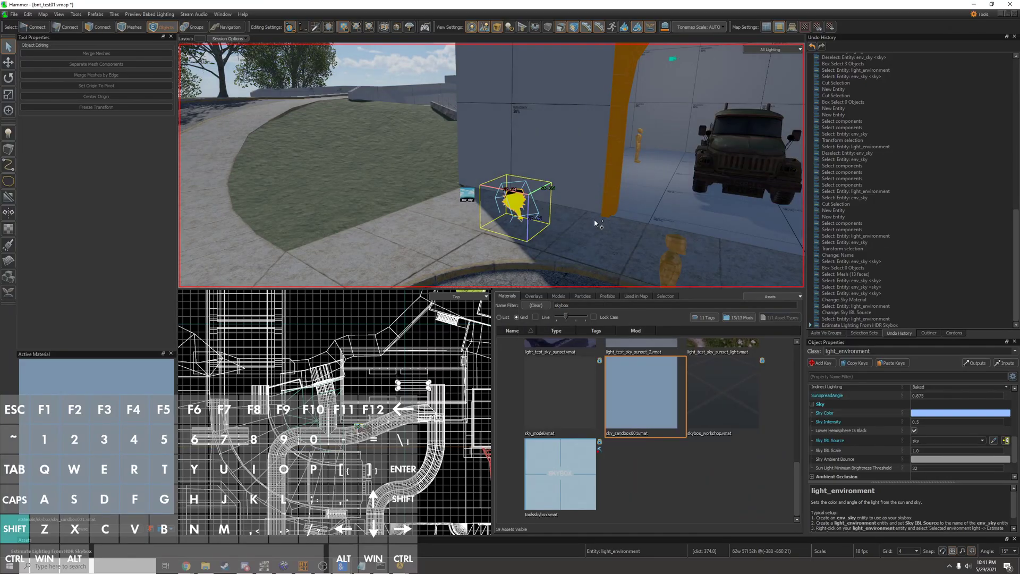
pyautogui.hotkey('shift', 'z')
pyautogui.press('a')
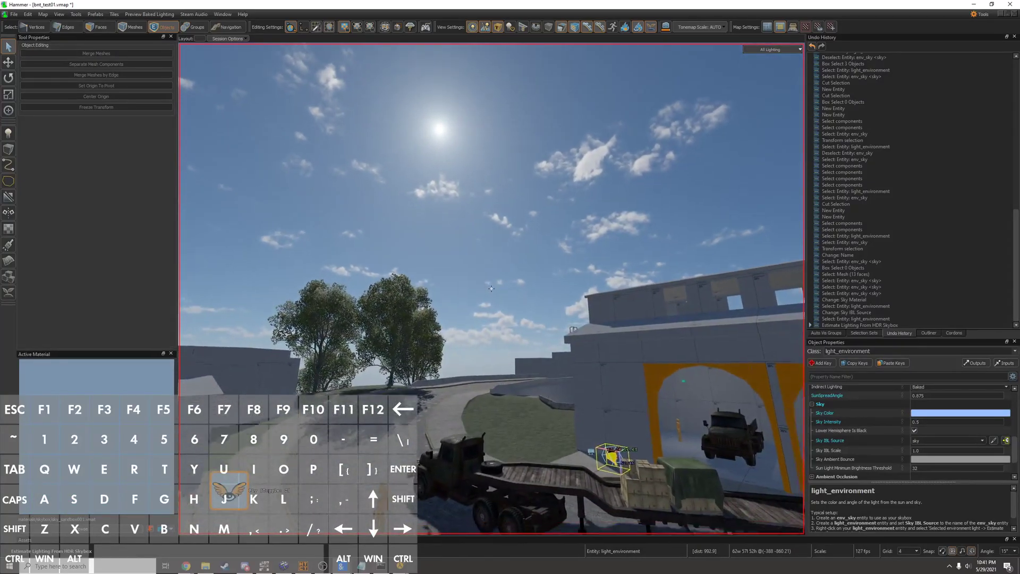
# Fly toward the wall, then select and hide the foreground truck
pyautogui.press('w')
pyautogui.press('z')
pyautogui.press('5')
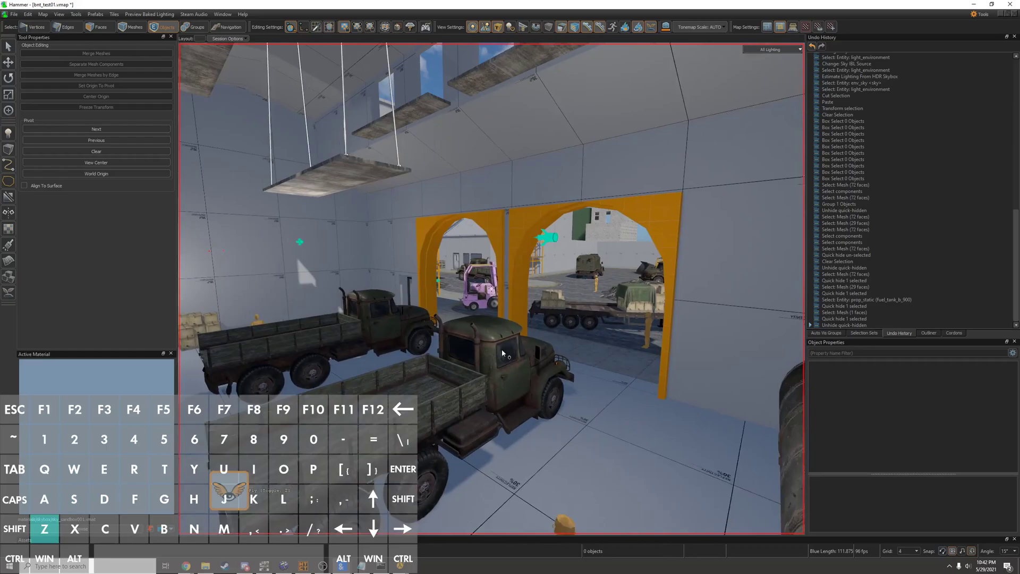
pyautogui.press('d')
pyautogui.press('4')
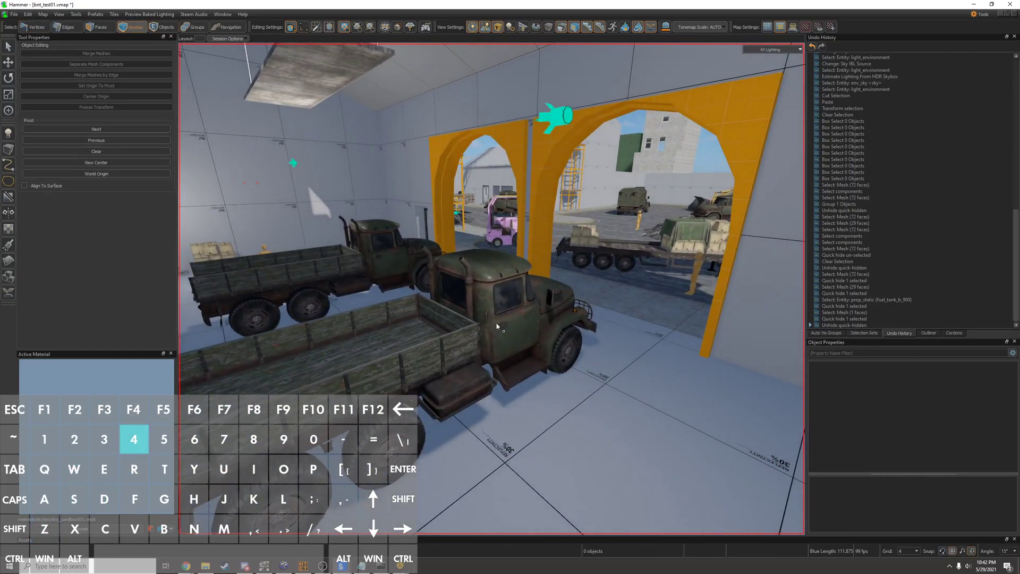
pyautogui.click(496, 322)
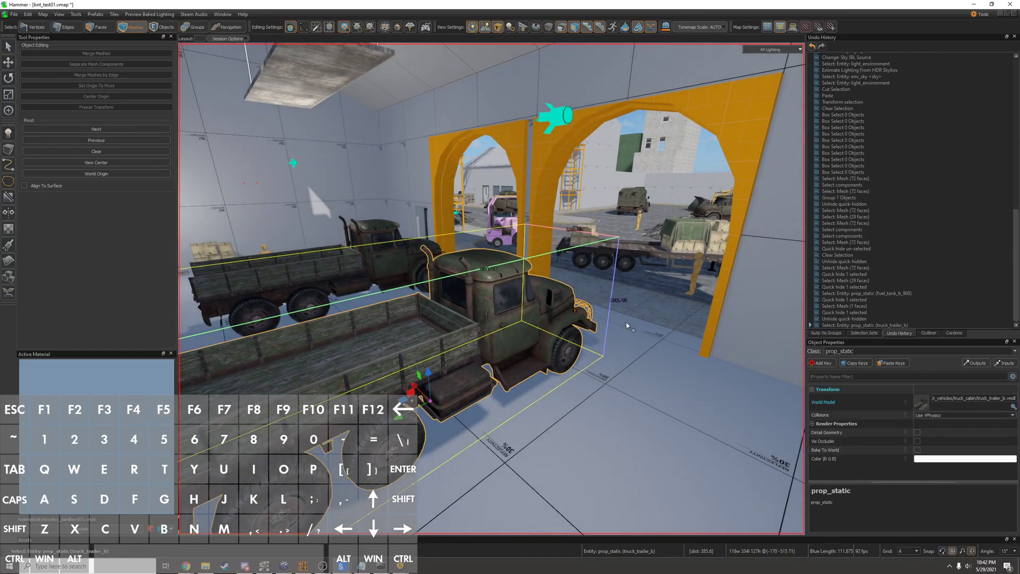
pyautogui.press('h')
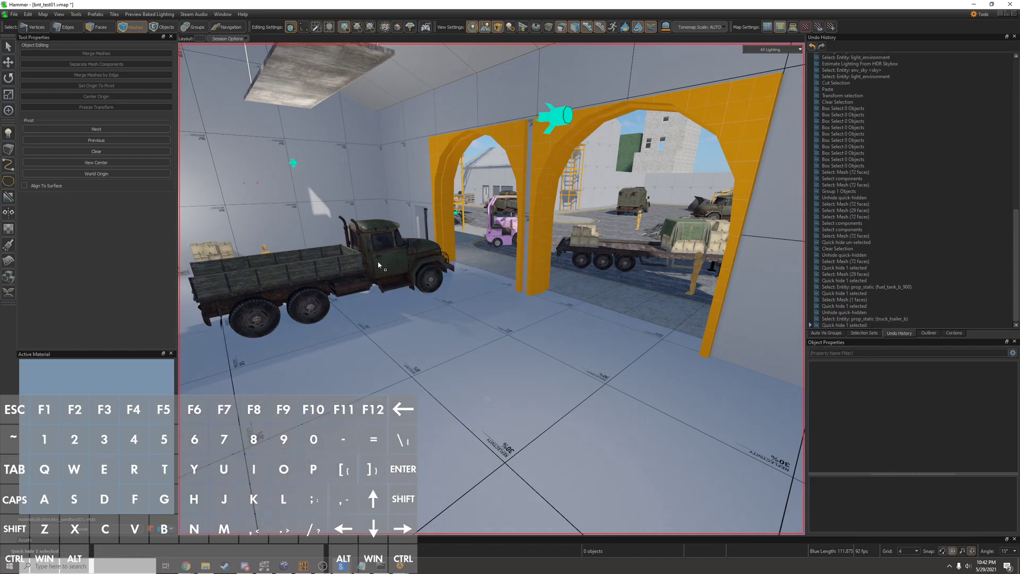
# Hide the right arch piece and a wall piece, then hide everything except the orange arch
pyautogui.click(533, 240)
pyautogui.press('h')
pyautogui.click(515, 268)
pyautogui.press('h')
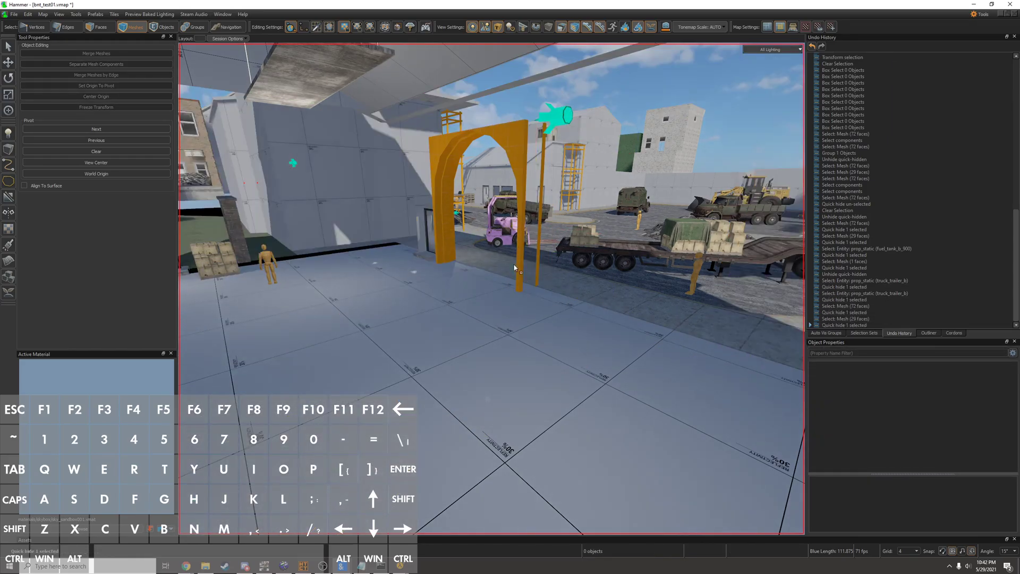
pyautogui.click(518, 273)
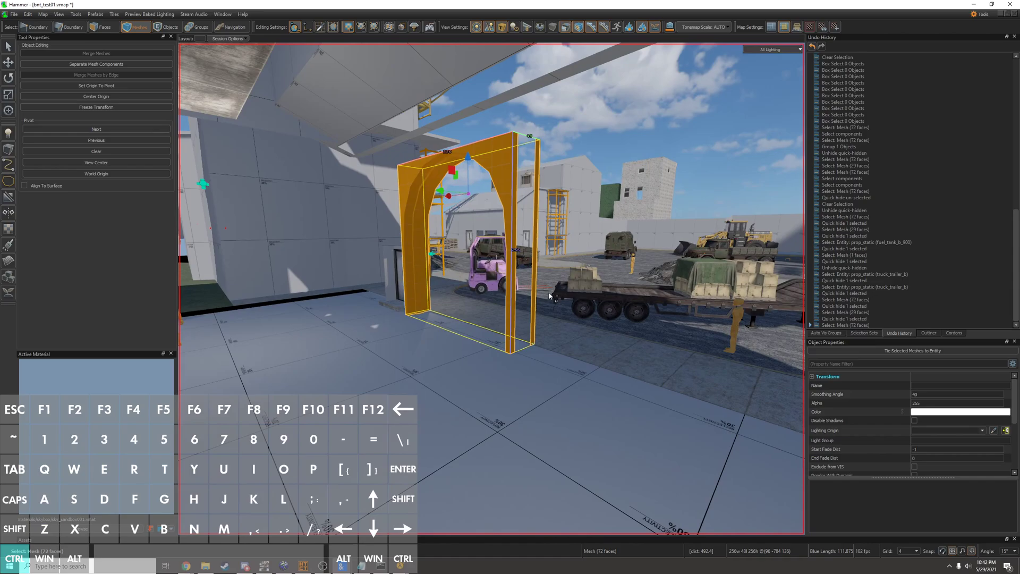
pyautogui.hotkey('shift', 'h')
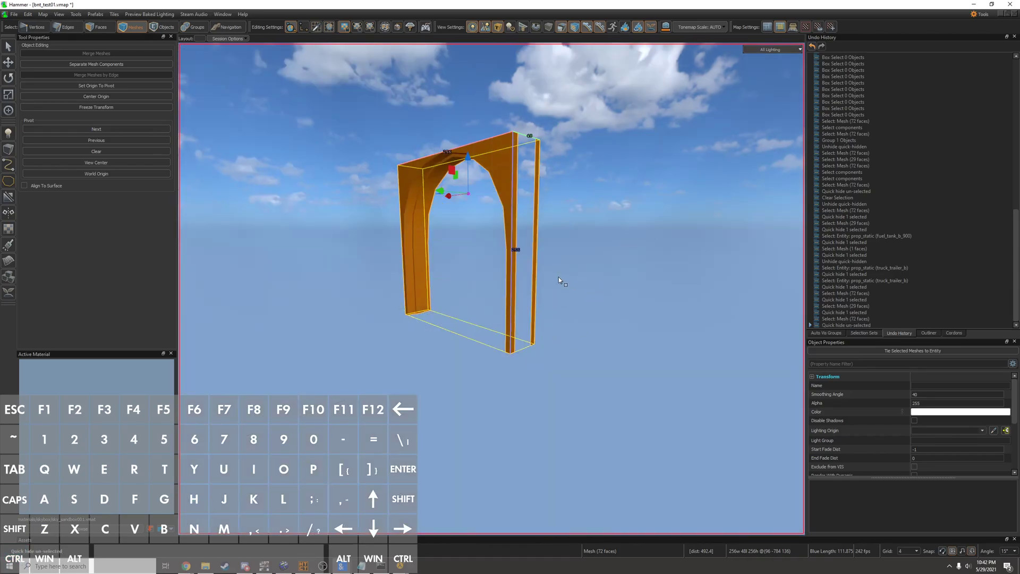
# Unhide all geometry, reset the digger's Color to default, and pick a red shade
pyautogui.press('u')
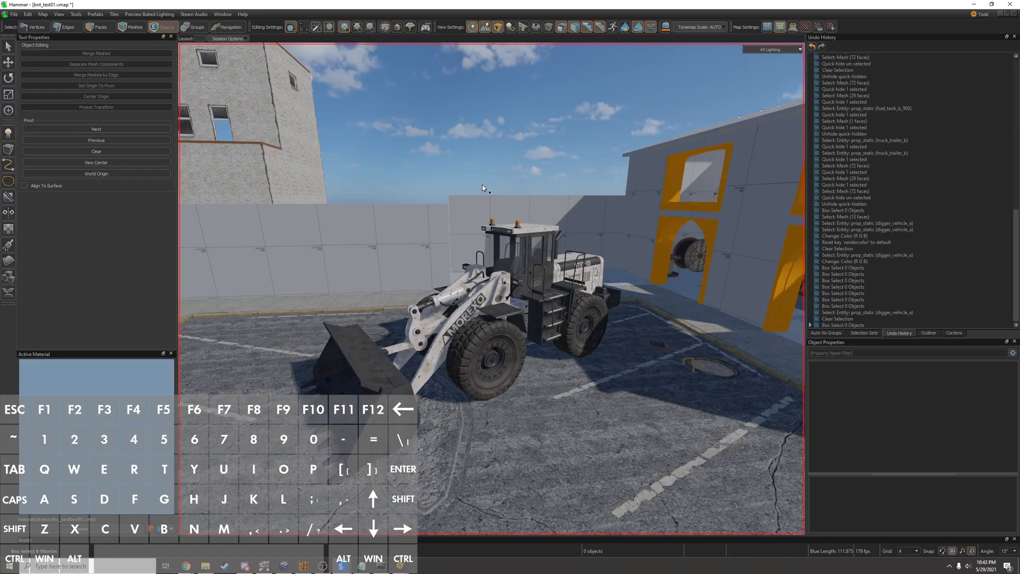
pyautogui.click(562, 304)
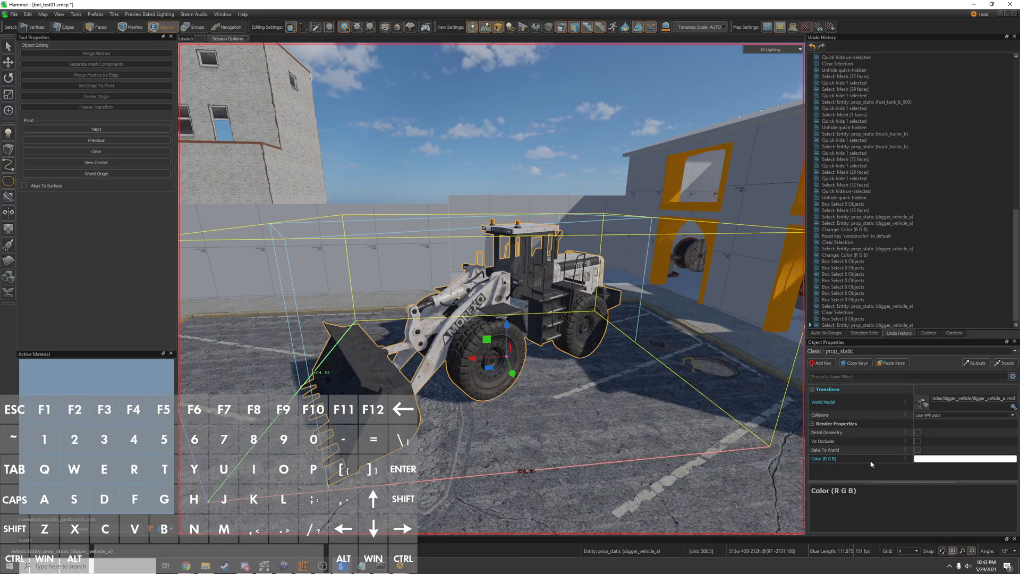
pyautogui.rightClick(932, 459)
pyautogui.click(916, 462)
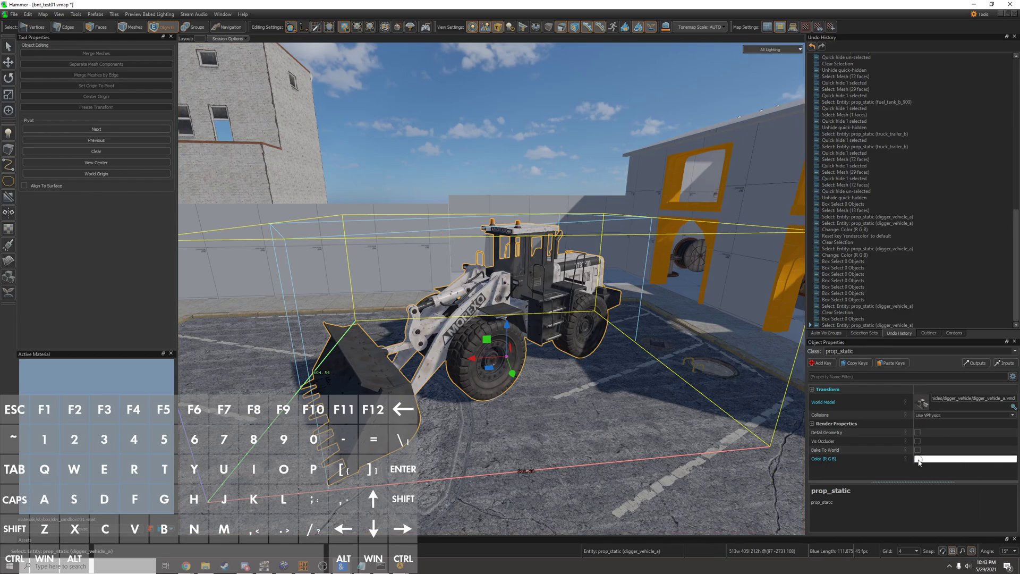
pyautogui.click(918, 462)
pyautogui.moveTo(705, 315)
pyautogui.mouseDown()
pyautogui.moveTo(742, 301)
pyautogui.moveTo(783, 375)
pyautogui.mouseUp()
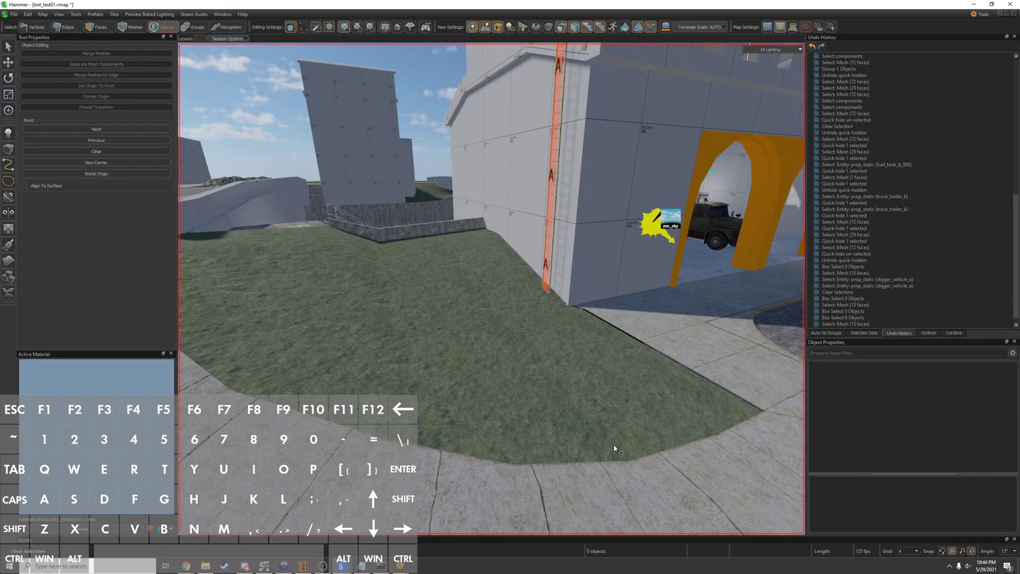
# Reset the grass ground mesh's colour, then tint it reddish and finally green
pyautogui.click(568, 345)
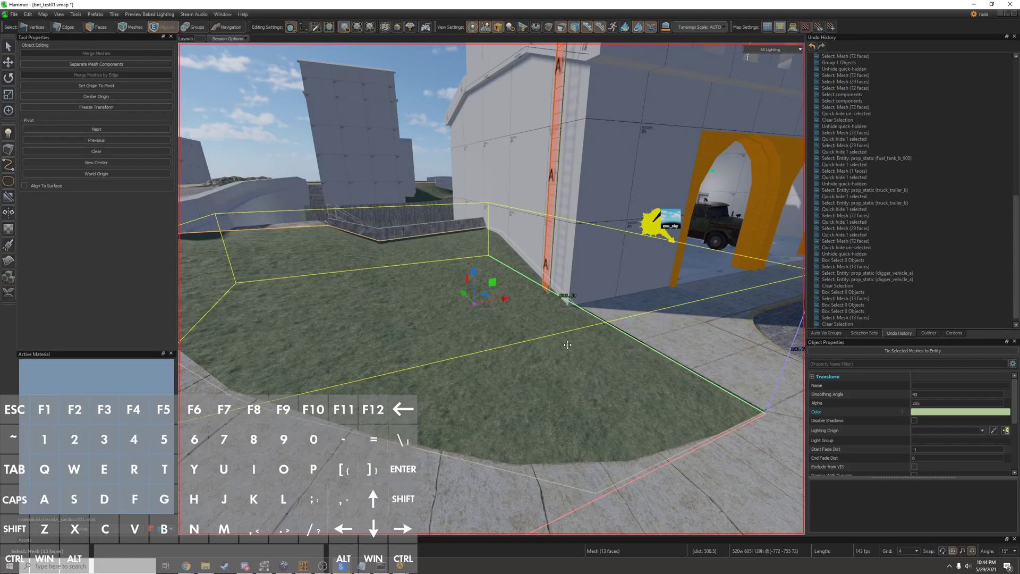
pyautogui.rightClick(863, 411)
pyautogui.click(877, 445)
pyautogui.press('d')
pyautogui.moveTo(491, 289); pyautogui.dragTo(540, 378, button='right')
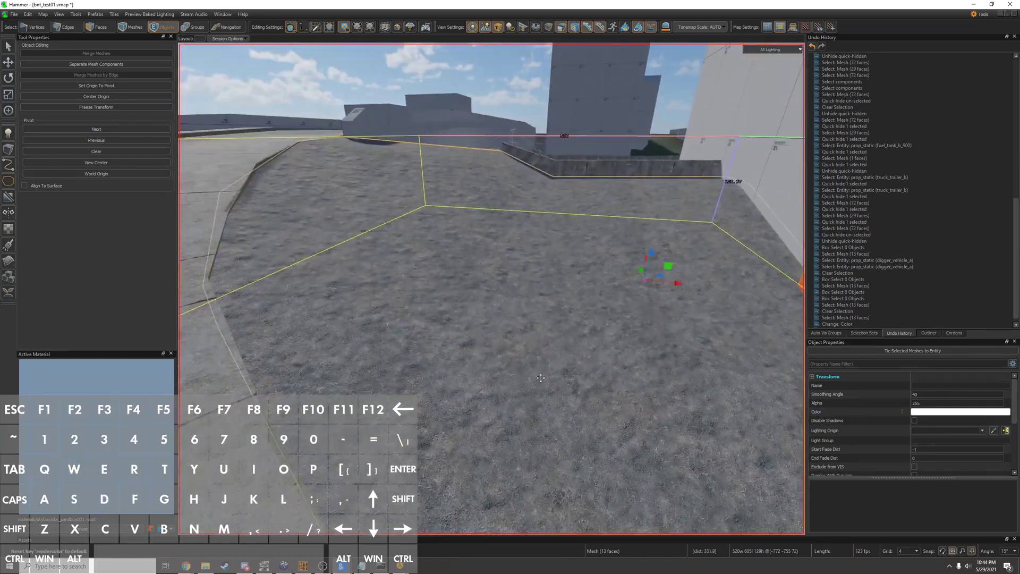
pyautogui.click(940, 413)
pyautogui.click(717, 314)
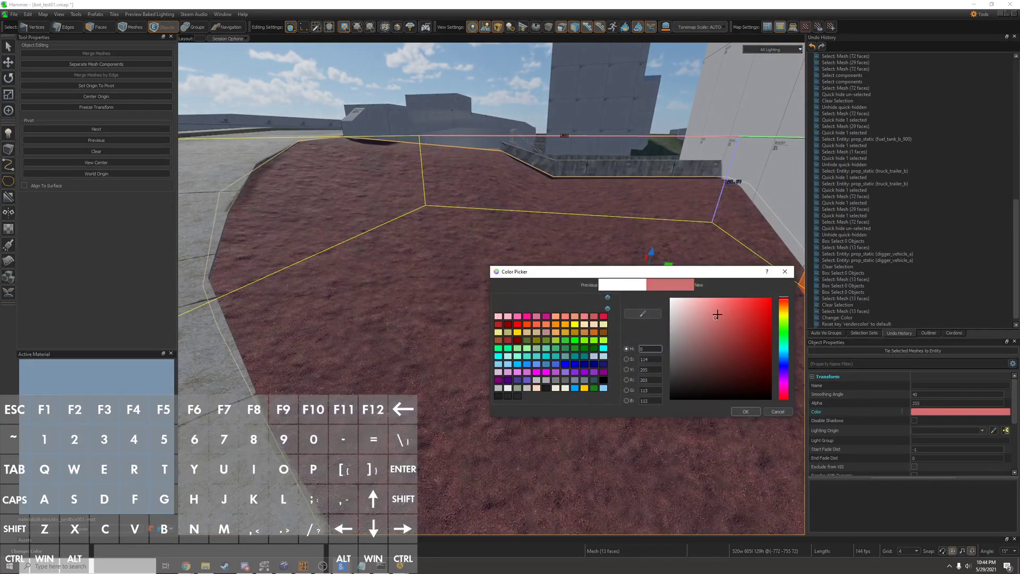
pyautogui.click(782, 320)
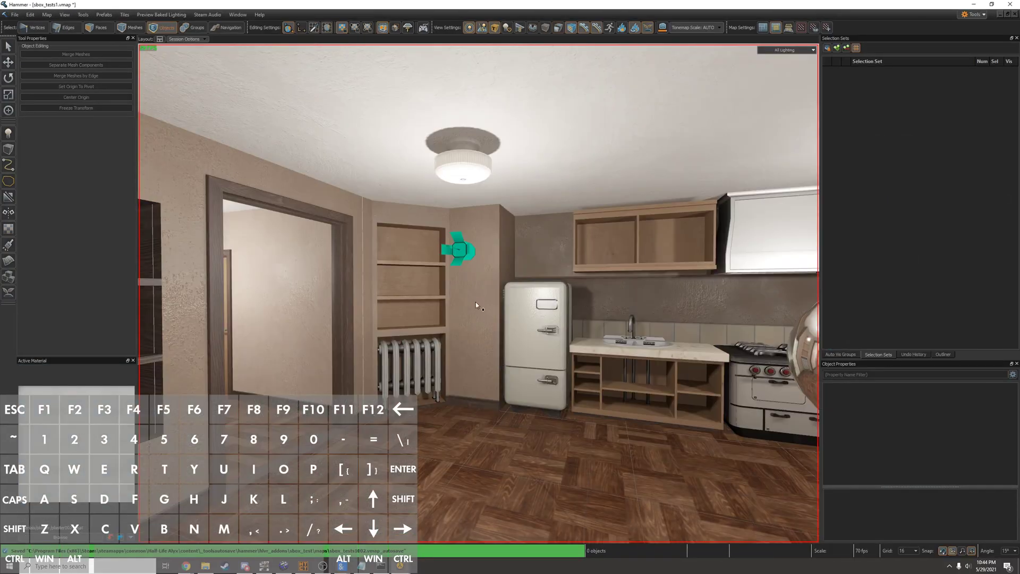
# Reset the kitchen wall mesh's colour and tint it red
pyautogui.click(476, 302)
pyautogui.rightClick(884, 434)
pyautogui.click(899, 443)
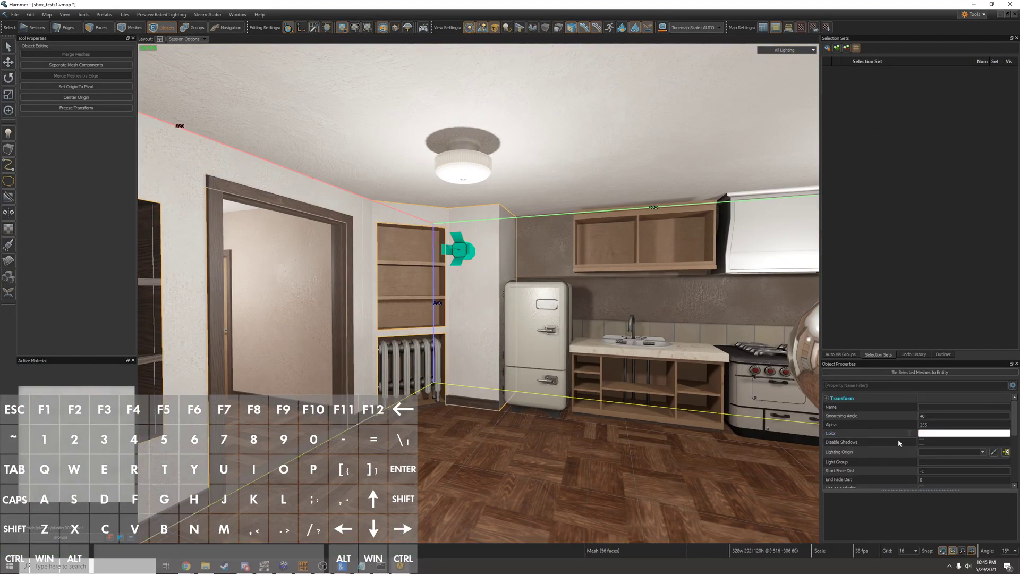
pyautogui.click(929, 436)
pyautogui.click(516, 240)
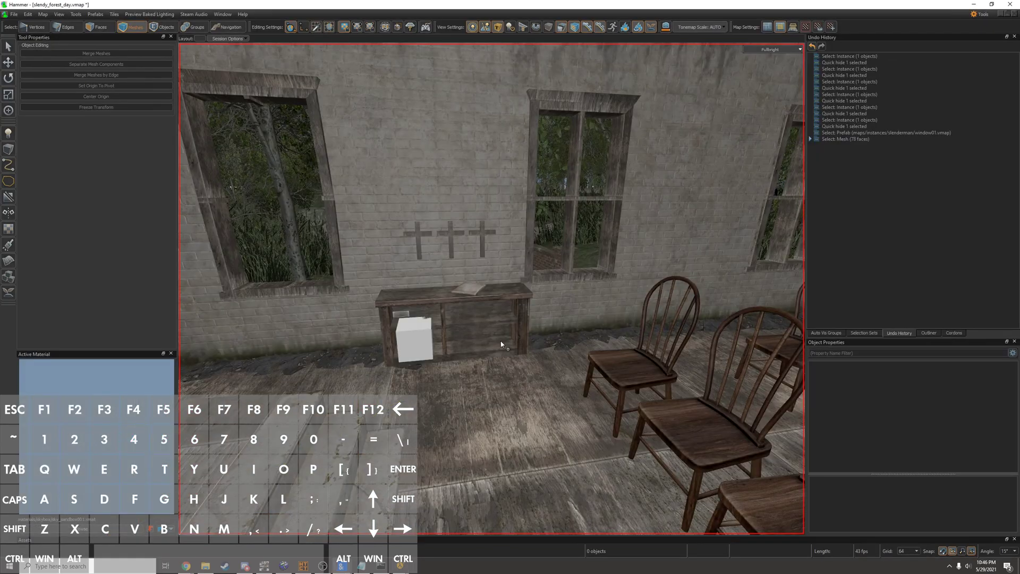
pyautogui.press('3')
# Turn the cabinet into an instance and paste two copies of it
pyautogui.click(502, 344)
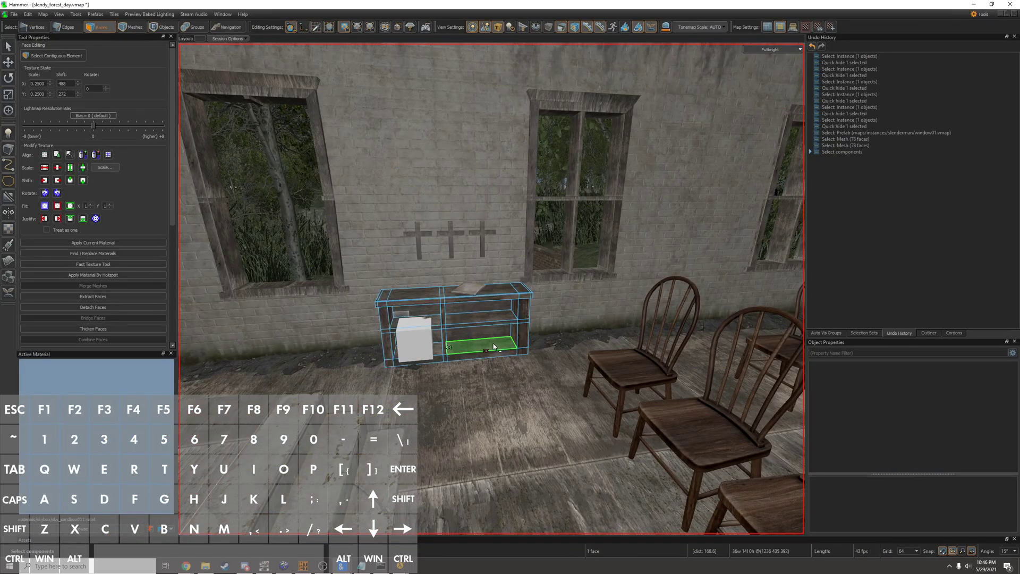
pyautogui.press('4')
pyautogui.rightClick(499, 344)
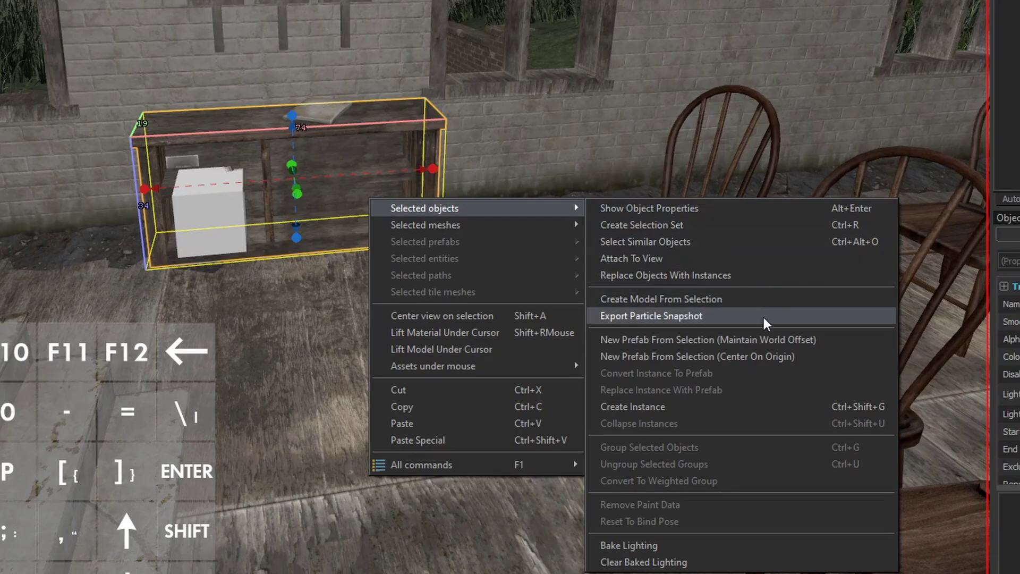
pyautogui.click(760, 410)
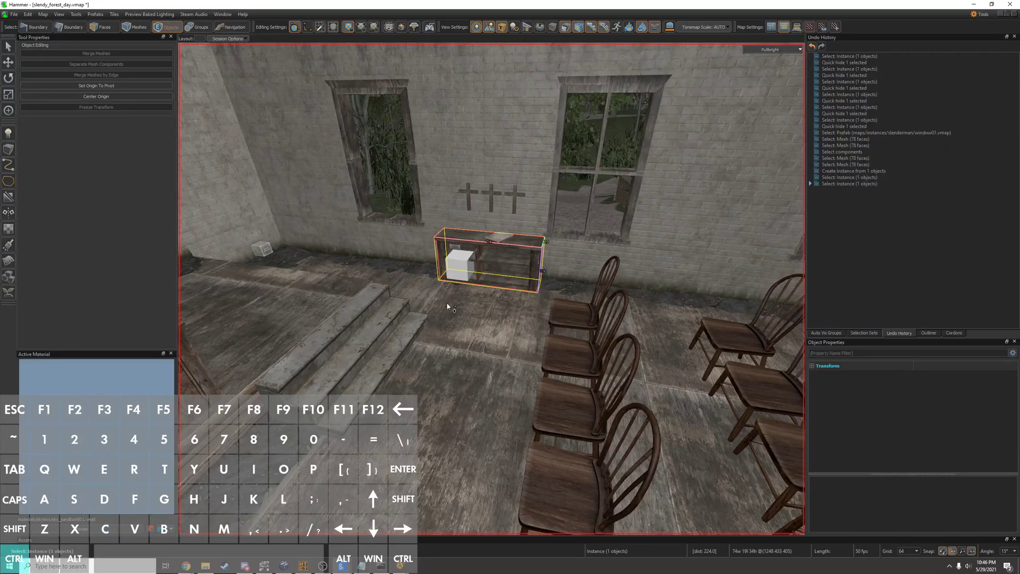
pyautogui.hotkey('ctrl', 'c')
pyautogui.hotkey('ctrl', 'v')
pyautogui.hotkey('ctrl', 'v')
# Stretch the cabinet instance lengthwise by dragging its end face
pyautogui.doubleClick(480, 295)
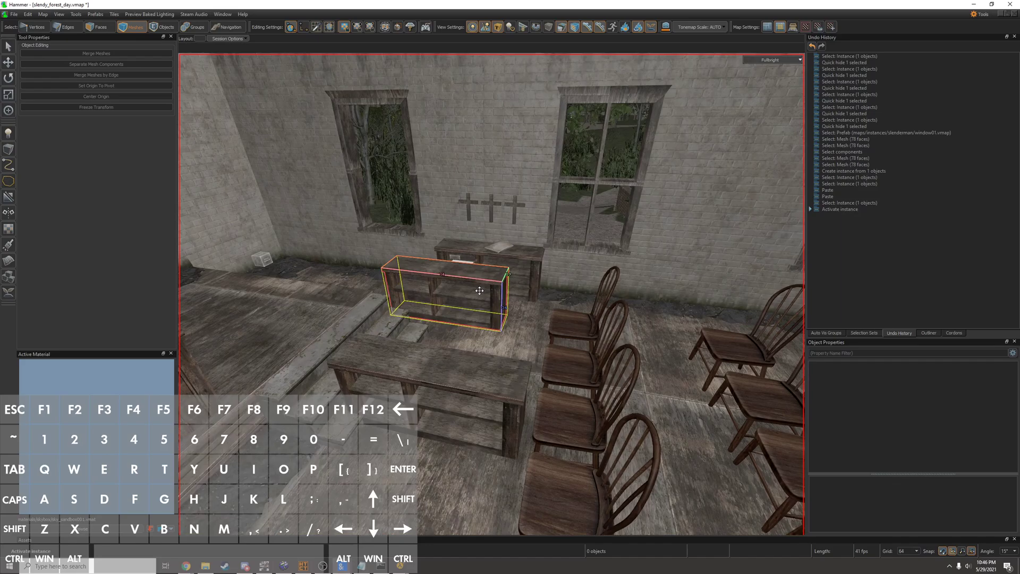
pyautogui.click(494, 295)
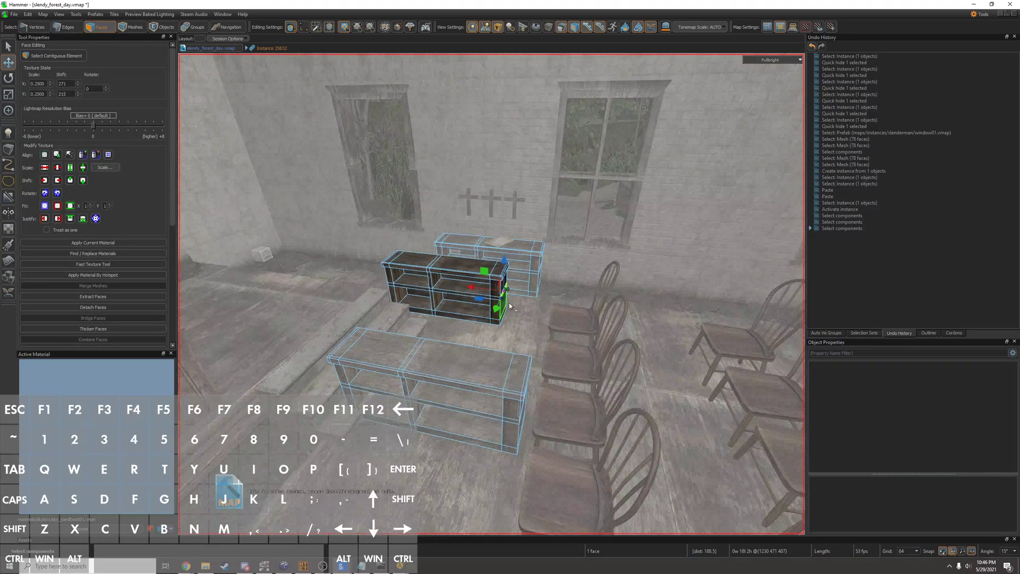
pyautogui.moveTo(476, 289); pyautogui.dragTo(581, 316)
pyautogui.press('5')
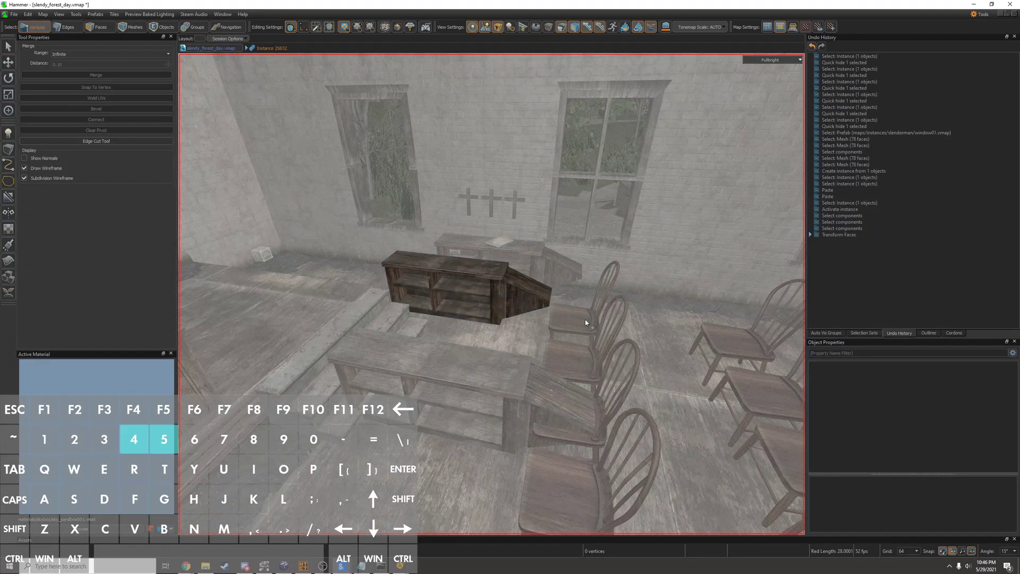
# Select the window prefab on the wall and open it for editing
pyautogui.click(517, 353)
pyautogui.press('3')
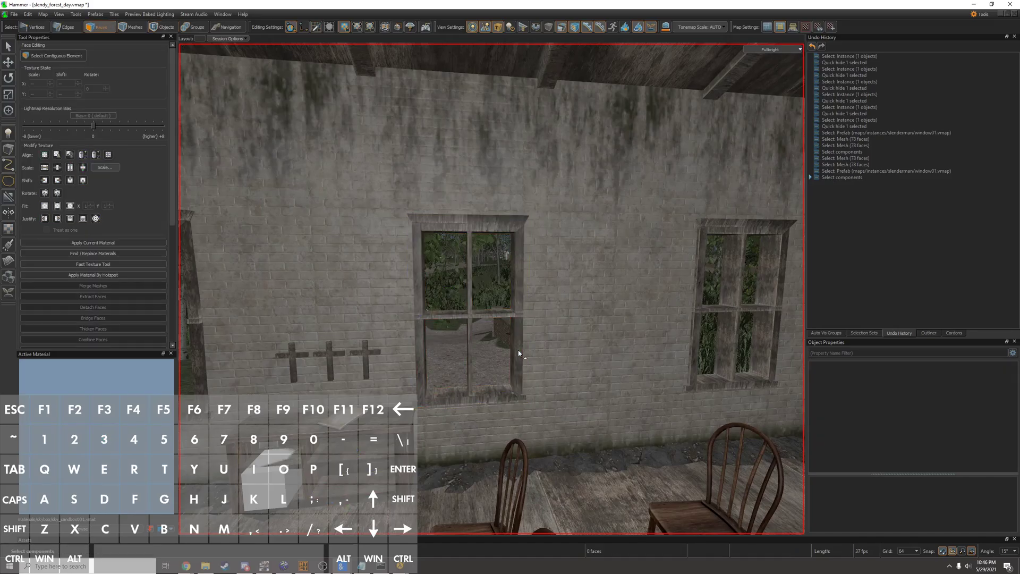
pyautogui.press('5')
pyautogui.hotkey('ctrl', 'e')
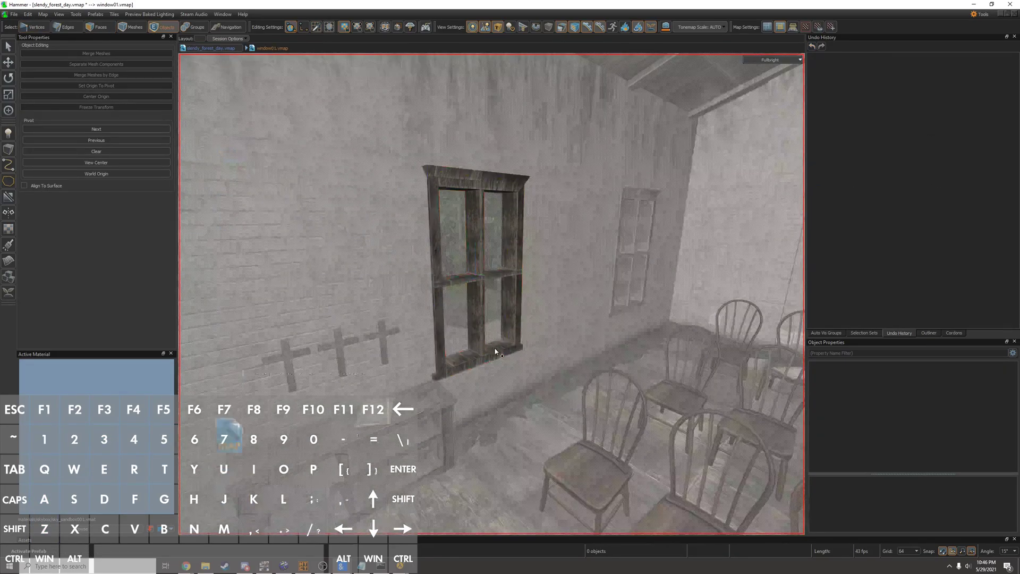
pyautogui.click(492, 354)
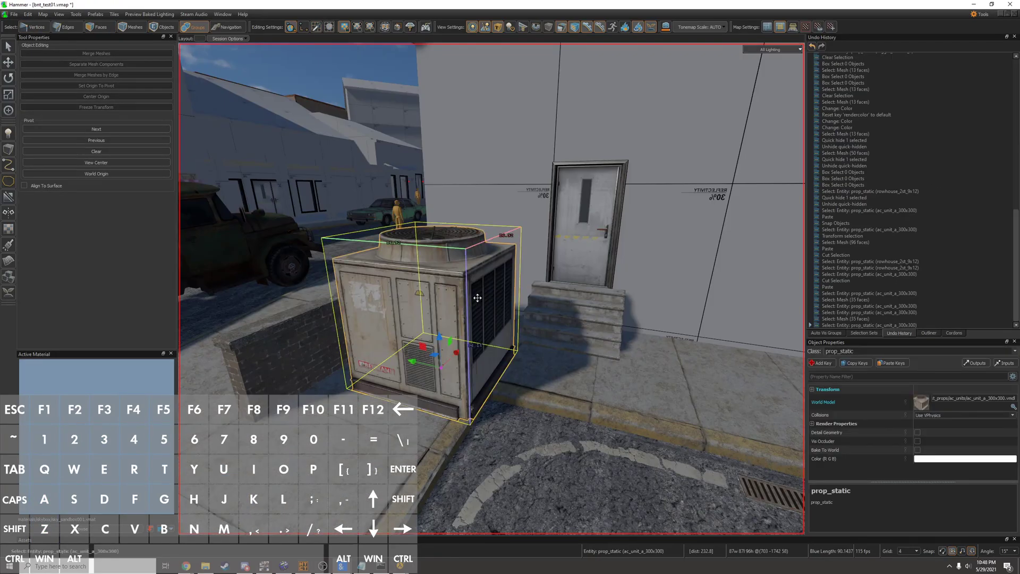
# Convert the AC unit prop to an editable mesh and snap it into place
pyautogui.rightClick(478, 298)
pyautogui.moveTo(510, 328)
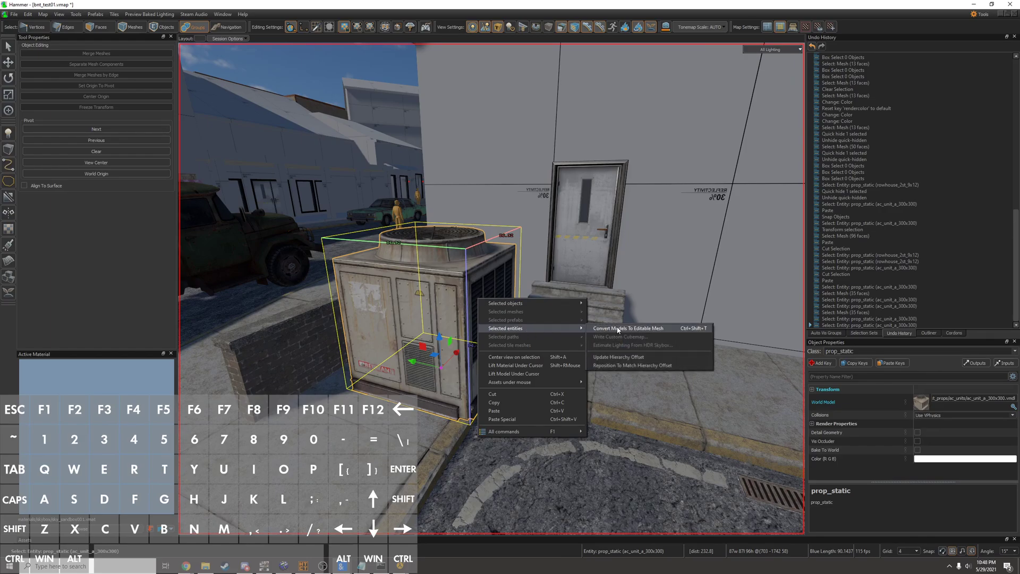
pyautogui.click(620, 330)
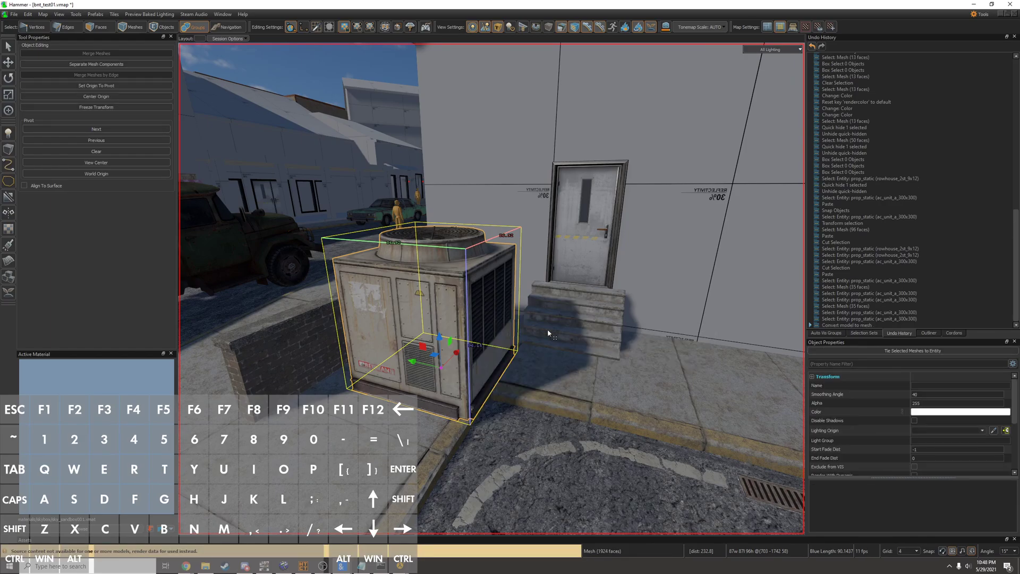
pyautogui.click(446, 308)
pyautogui.hotkey('ctrl', 'b')
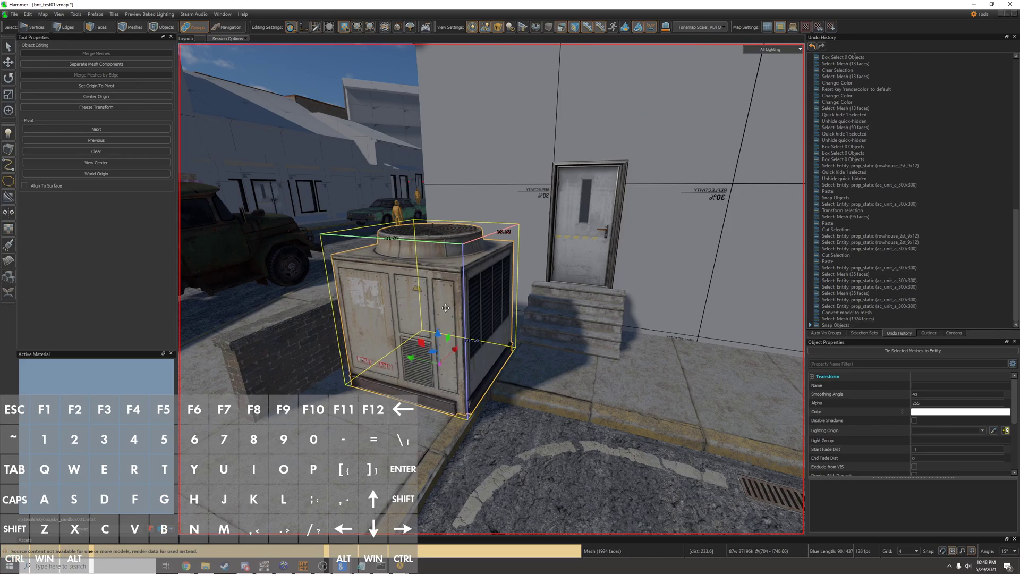
# Lengthen the AC unit by dragging its right face outward
pyautogui.press('3')
pyautogui.click(487, 296)
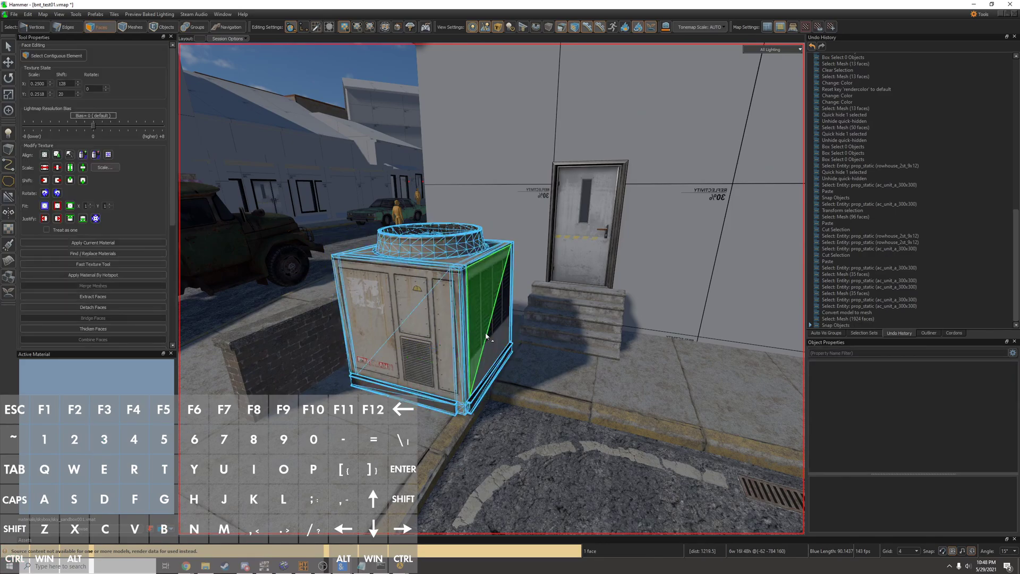
pyautogui.press('w')
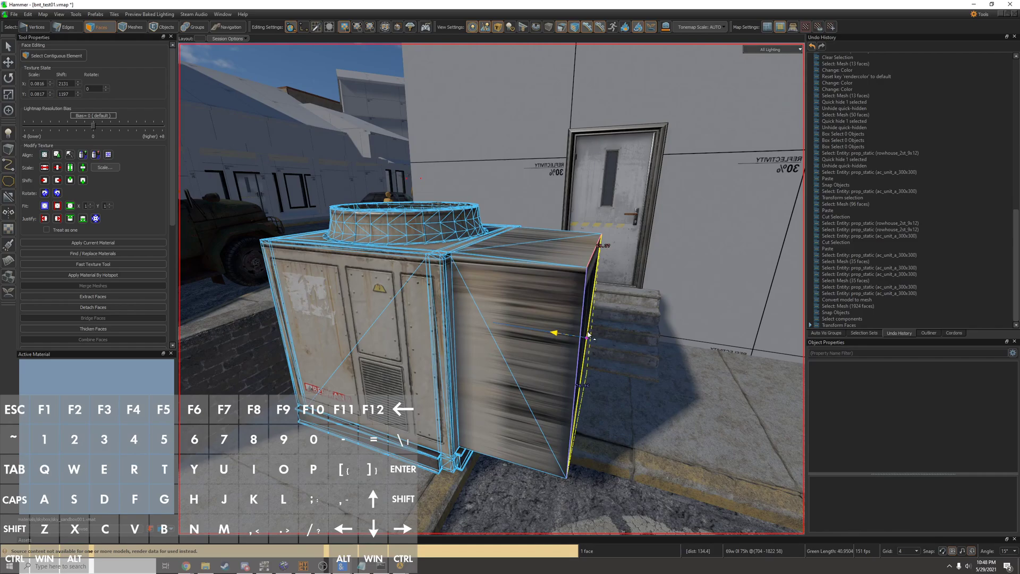
pyautogui.moveTo(502, 318); pyautogui.dragTo(558, 337)
# Return to object selection and fly the view around the courtyard toward the wall and door
pyautogui.press('5')
pyautogui.press('d')
pyautogui.moveTo(569, 351); pyautogui.dragTo(491, 288, button='right')
pyautogui.press('a')
pyautogui.press('s')
# Convert the rowhouse prop to a mesh and hide everything else
pyautogui.click(492, 289)
pyautogui.press('e')
pyautogui.press('w')
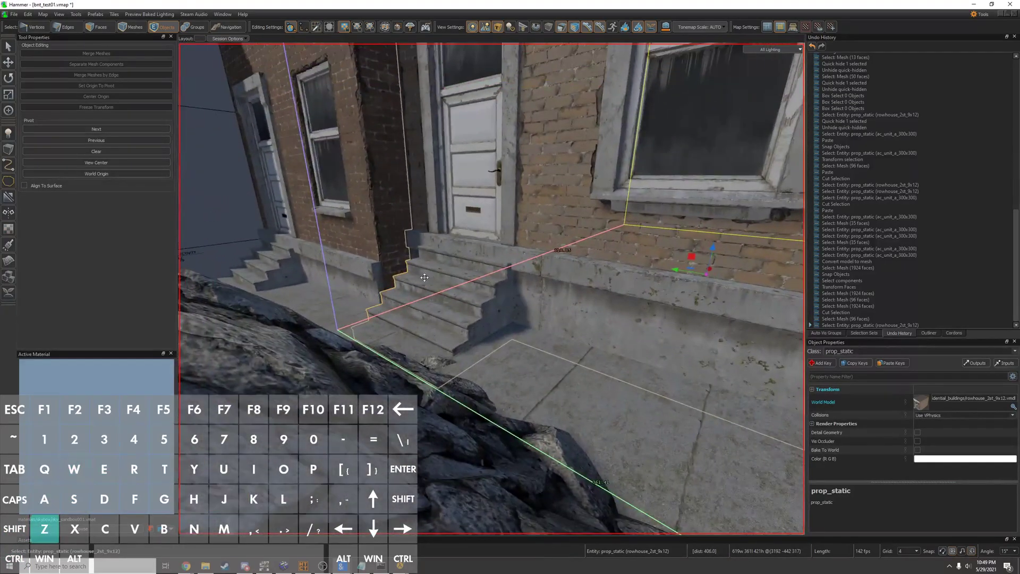
pyautogui.rightClick(464, 284)
pyautogui.click(566, 309)
pyautogui.hotkey('shift', 'h')
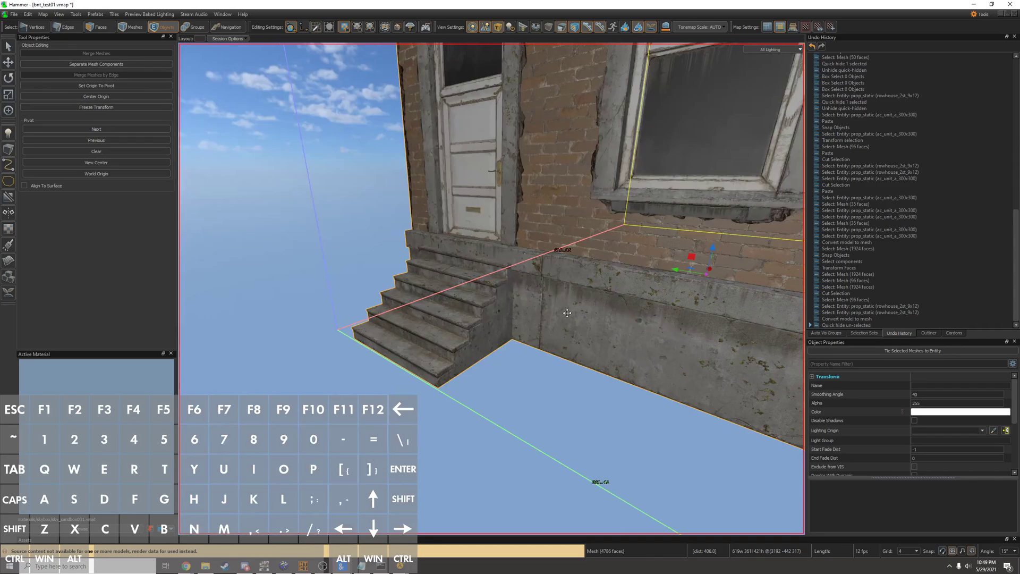
# Delete every face of the rowhouse mesh except the front stairs
pyautogui.press('3')
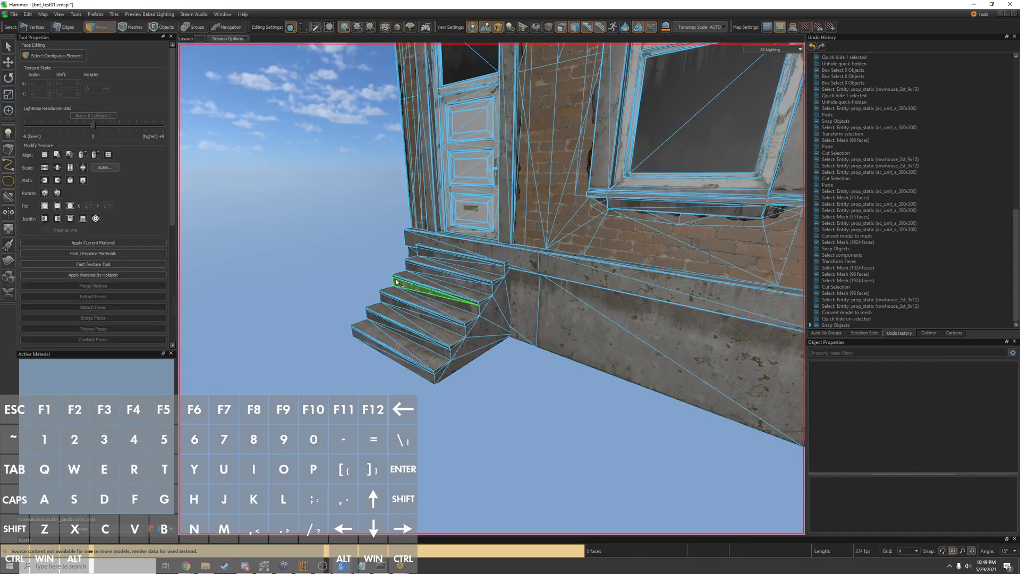
pyautogui.moveTo(530, 261); pyautogui.dragTo(666, 420)
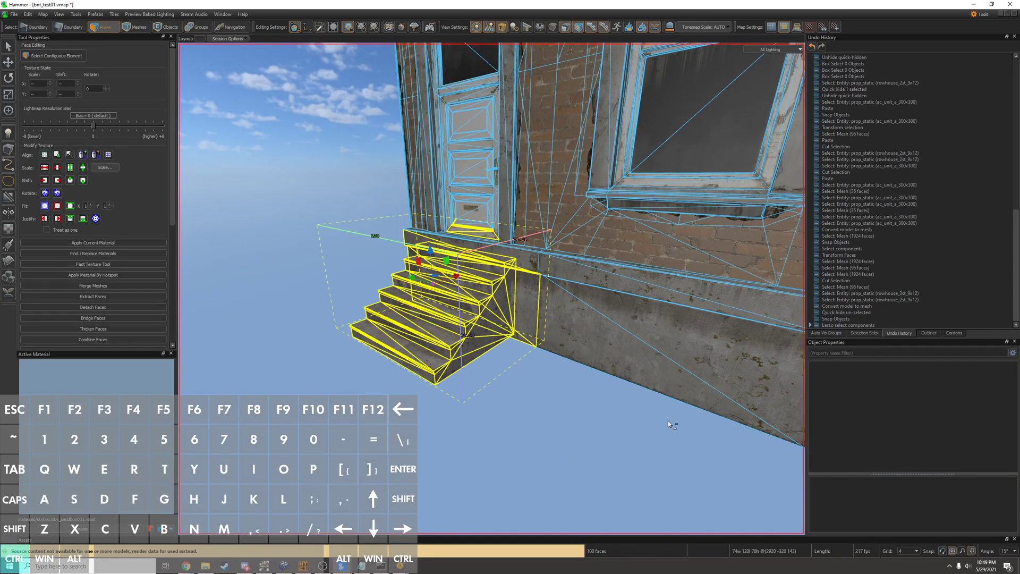
pyautogui.hotkey('ctrl', 'i')
pyautogui.press('Delete')
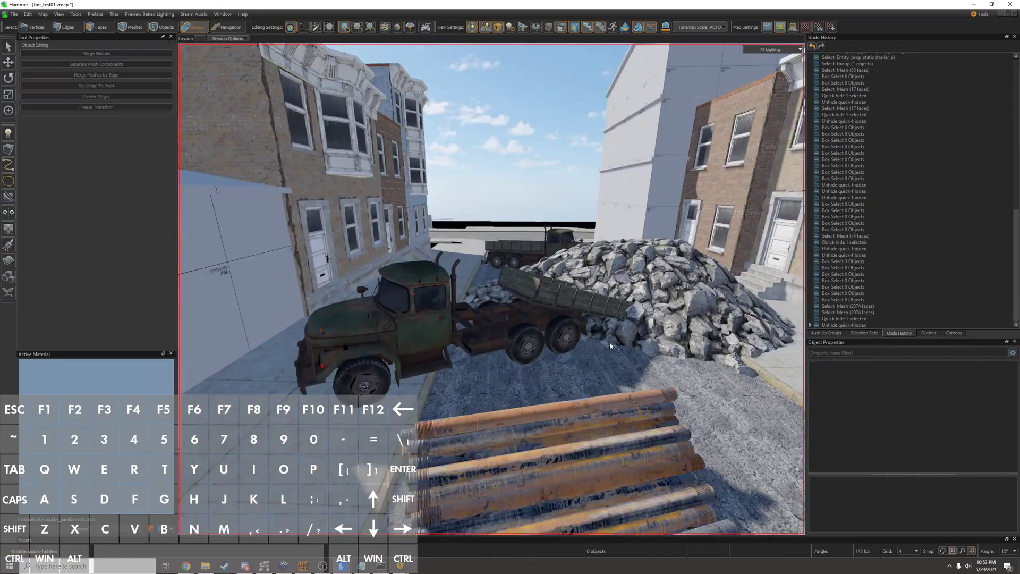
# Select and hide the dump truck's bed
pyautogui.click(558, 300)
pyautogui.press('h')
pyautogui.press('z')
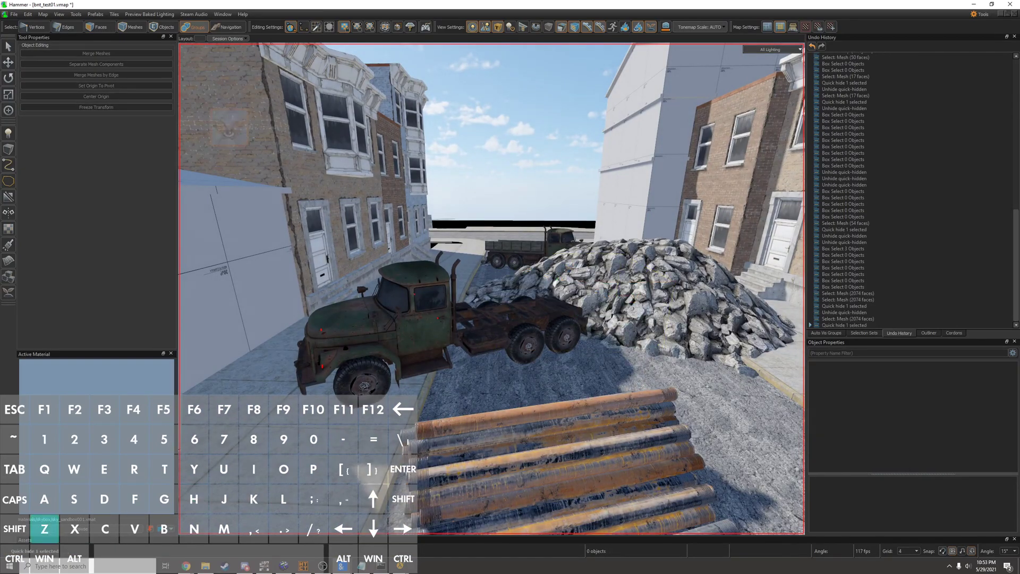
pyautogui.press('w')
pyautogui.press('z')
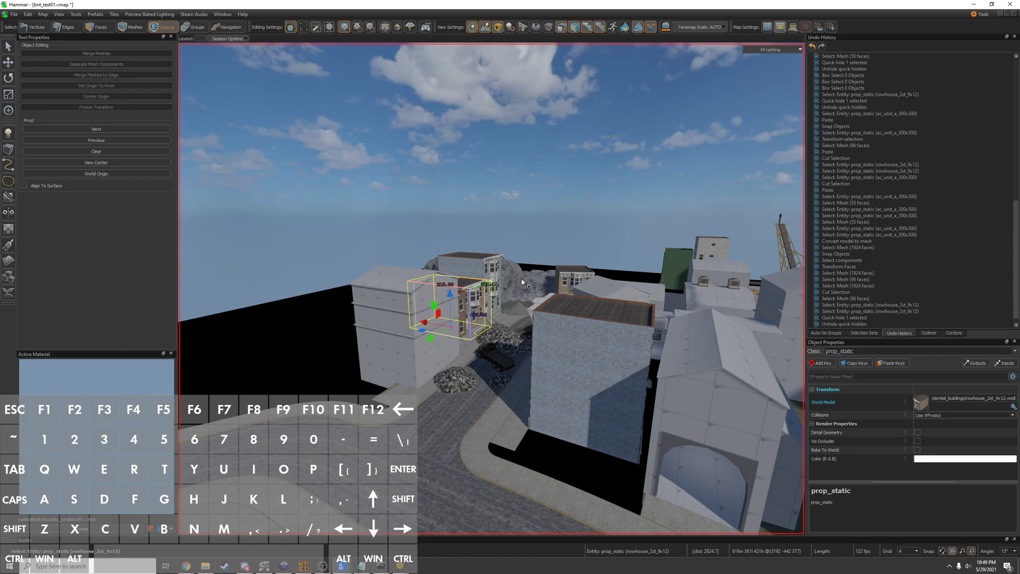
pyautogui.press('ctrl')
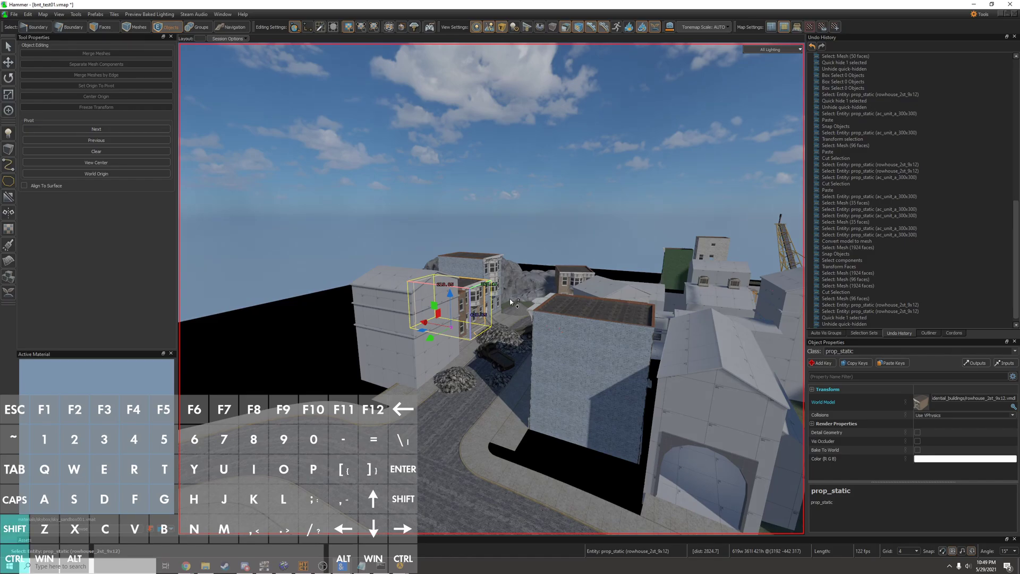
pyautogui.press('w')
pyautogui.press('d')
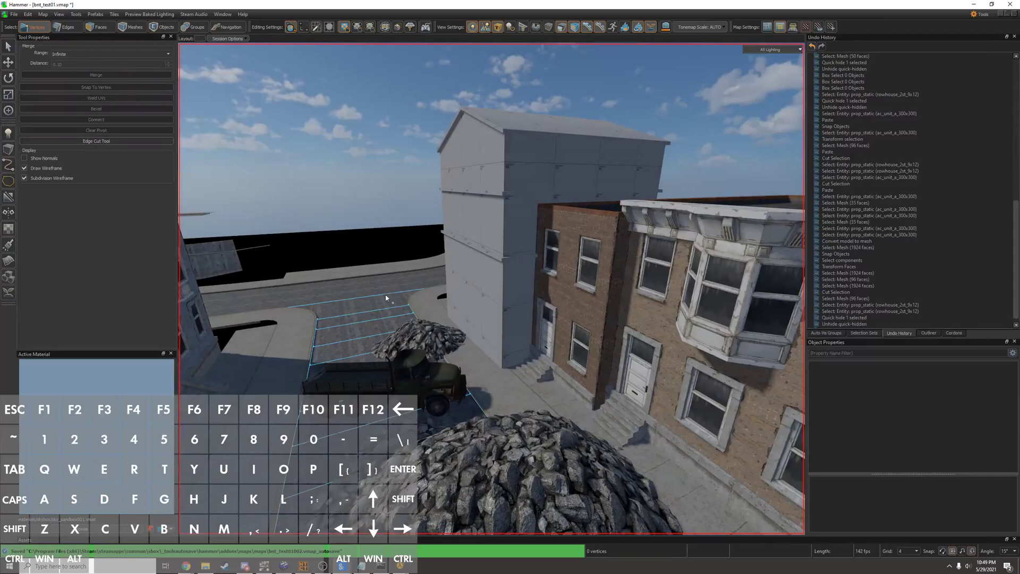
pyautogui.click(413, 299)
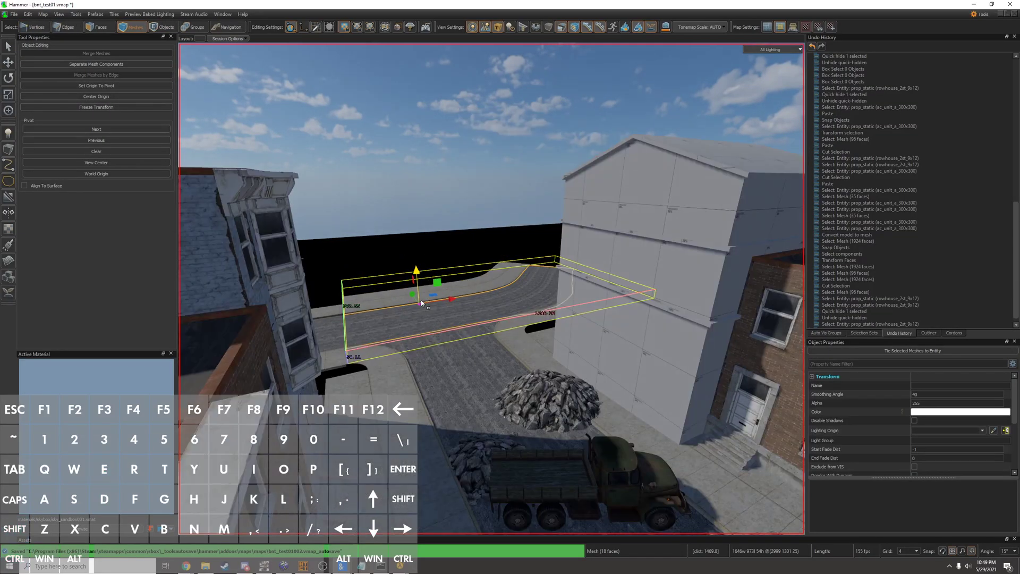
pyautogui.press('d')
pyautogui.click(388, 301)
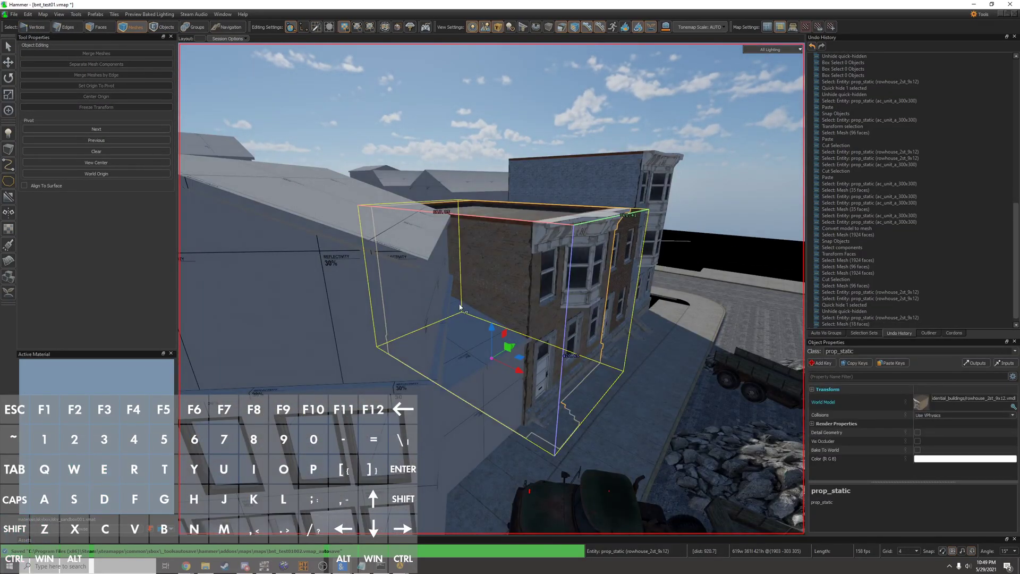
pyautogui.press('s')
pyautogui.press('z')
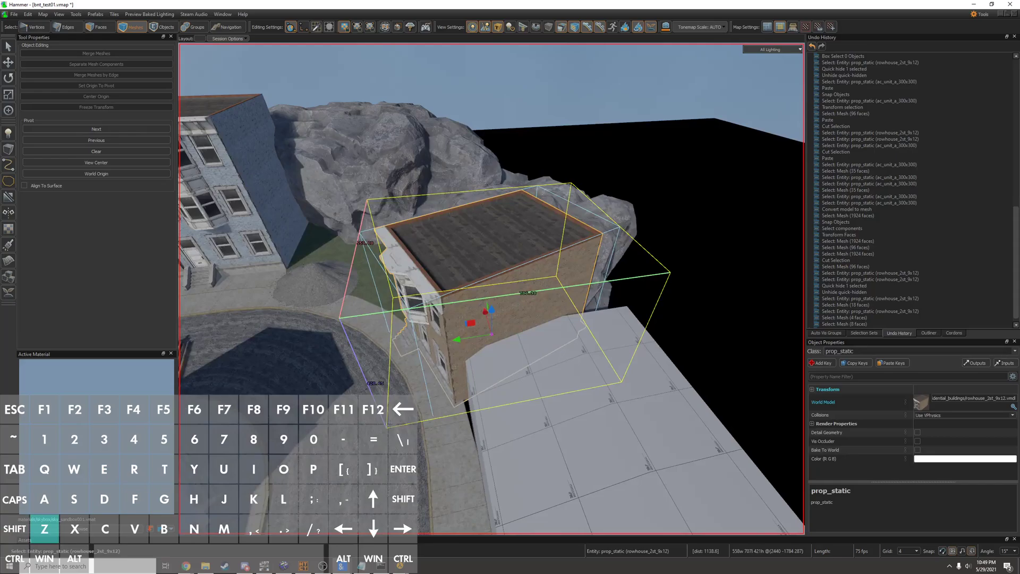
pyautogui.press('w')
pyautogui.press('a')
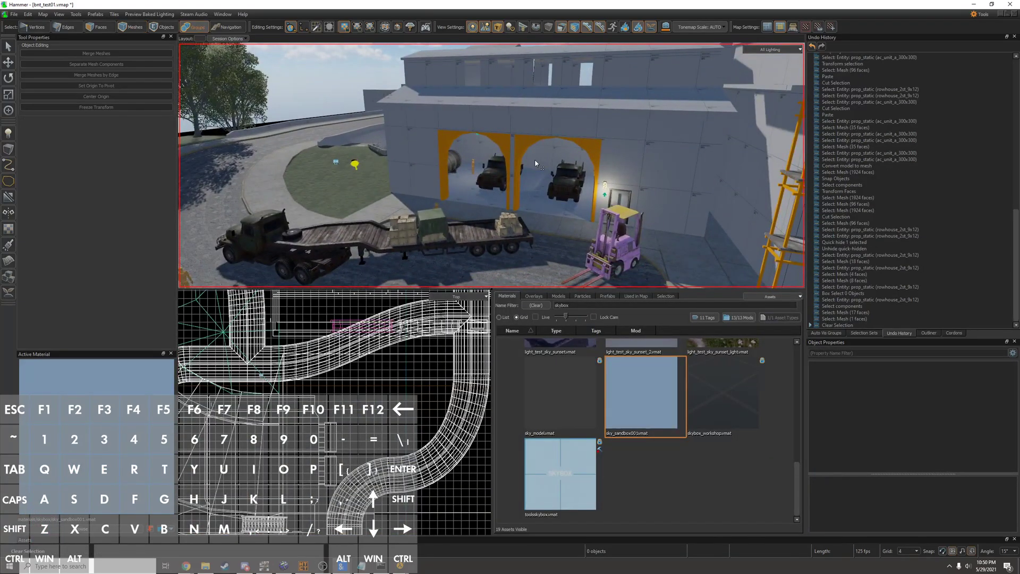
# Select the building mesh, the flatbed trailer, and the group around the grass circle
pyautogui.click(535, 164)
pyautogui.click(566, 183)
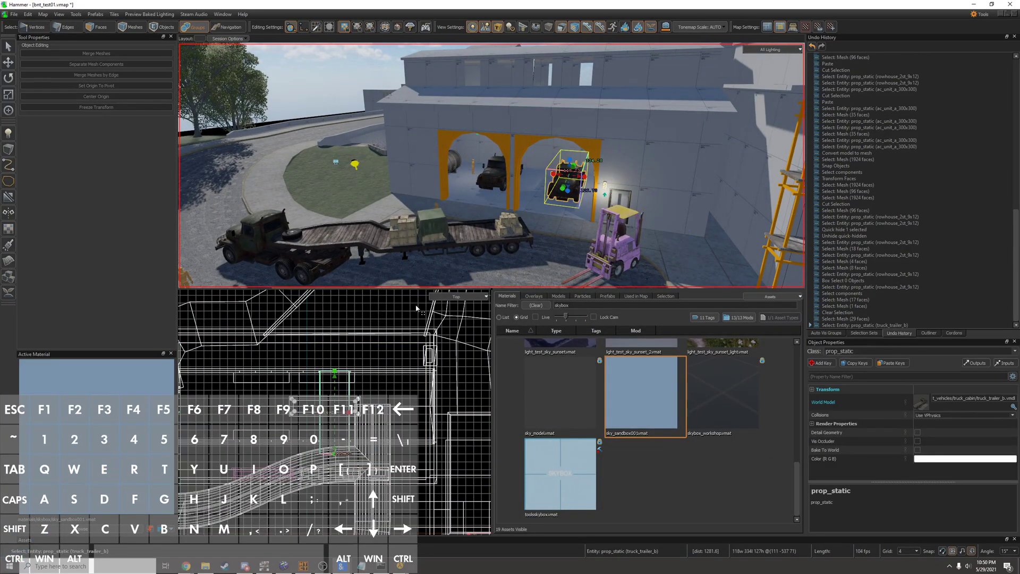
pyautogui.scroll(5, 339, 398)
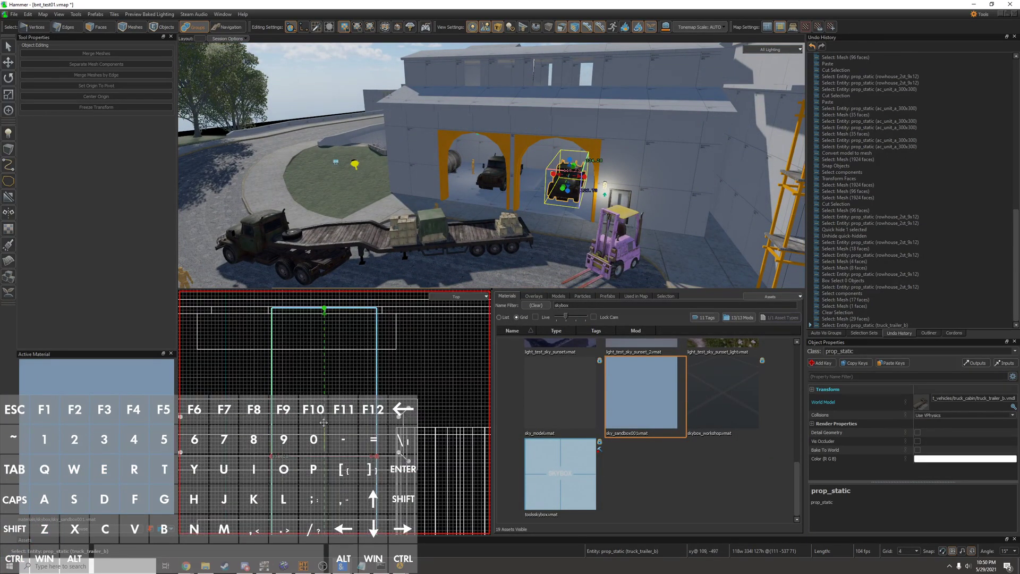
pyautogui.click(324, 245)
pyautogui.click(343, 191)
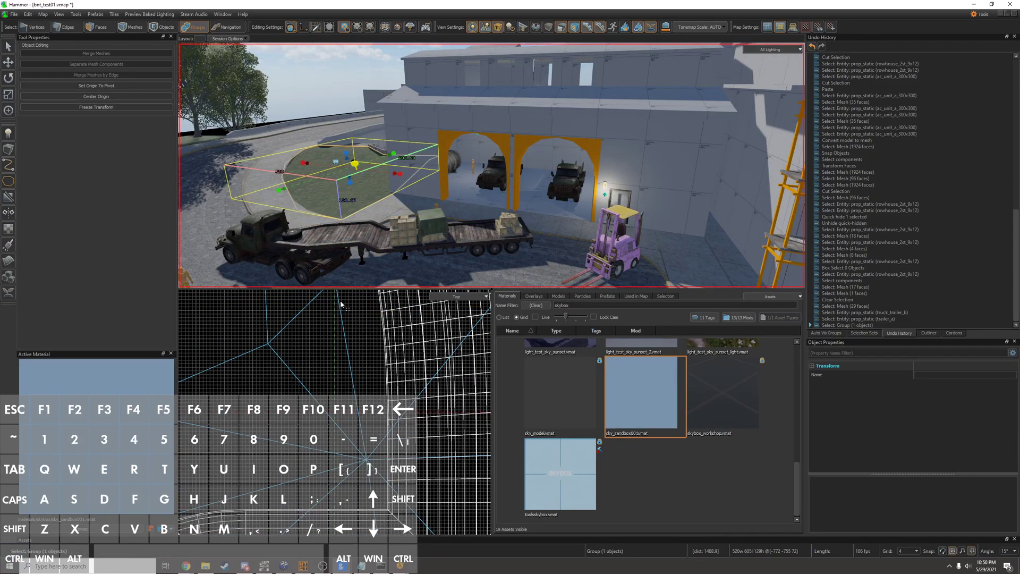
pyautogui.scroll(-5, 340, 304)
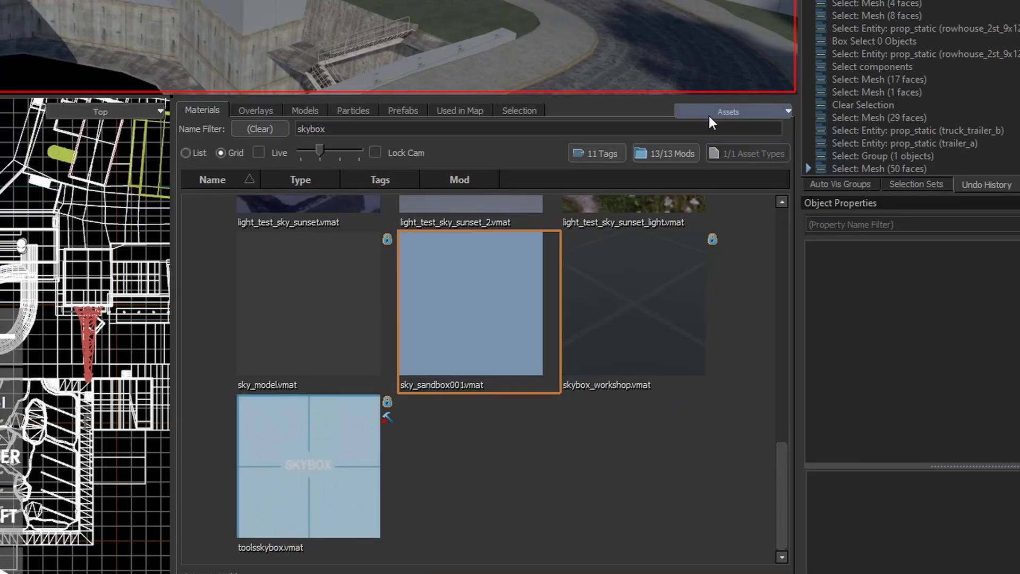
# Float the asset pane, close that window, and set the pane to 2d Front(y/z)
pyautogui.click(761, 296)
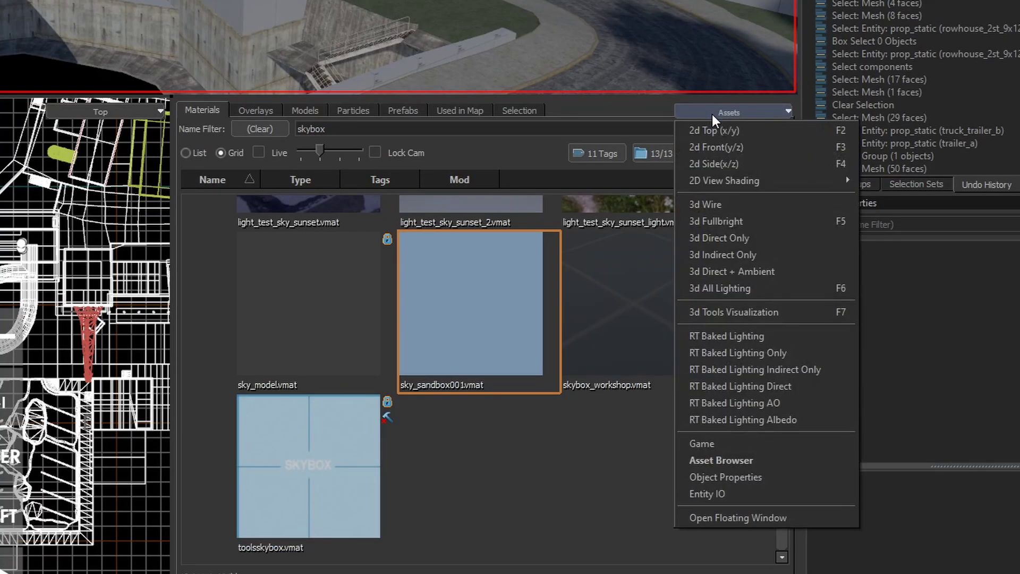
pyautogui.click(725, 517)
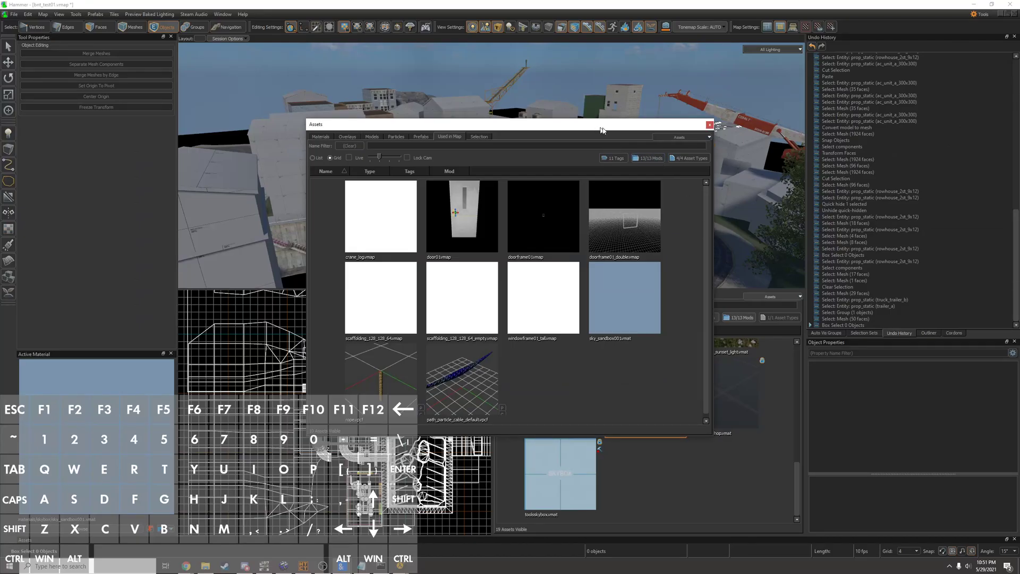
pyautogui.click(709, 125)
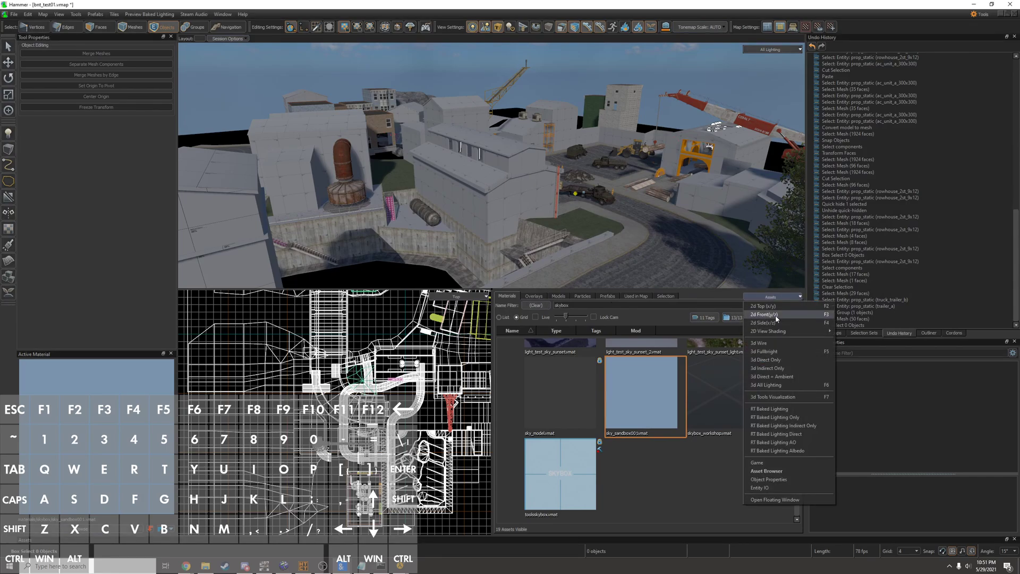
pyautogui.click(765, 315)
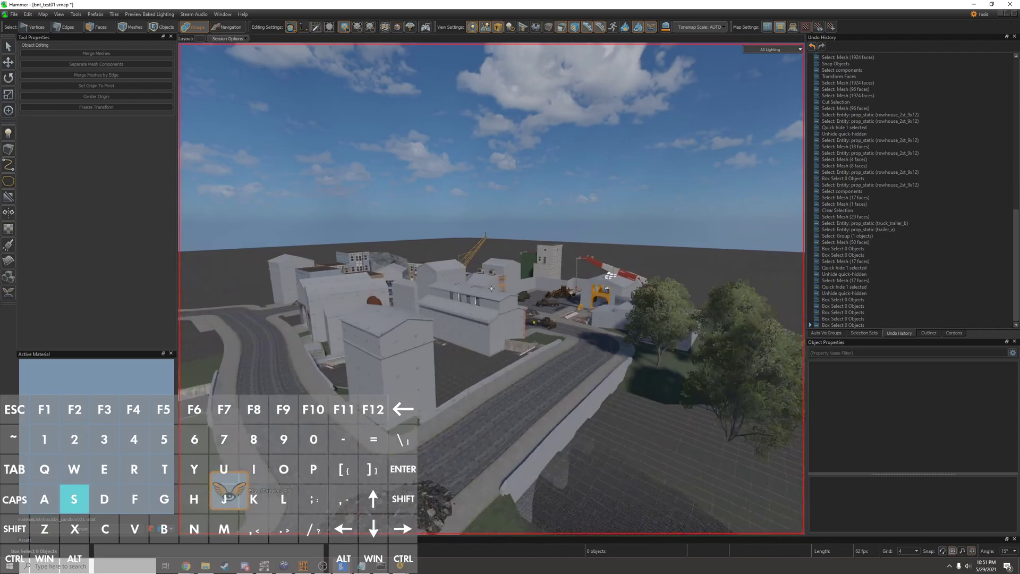
# Turn off the 3D grid with the command palette's ToggleShow3DGrid command
pyautogui.press('w')
pyautogui.press('s')
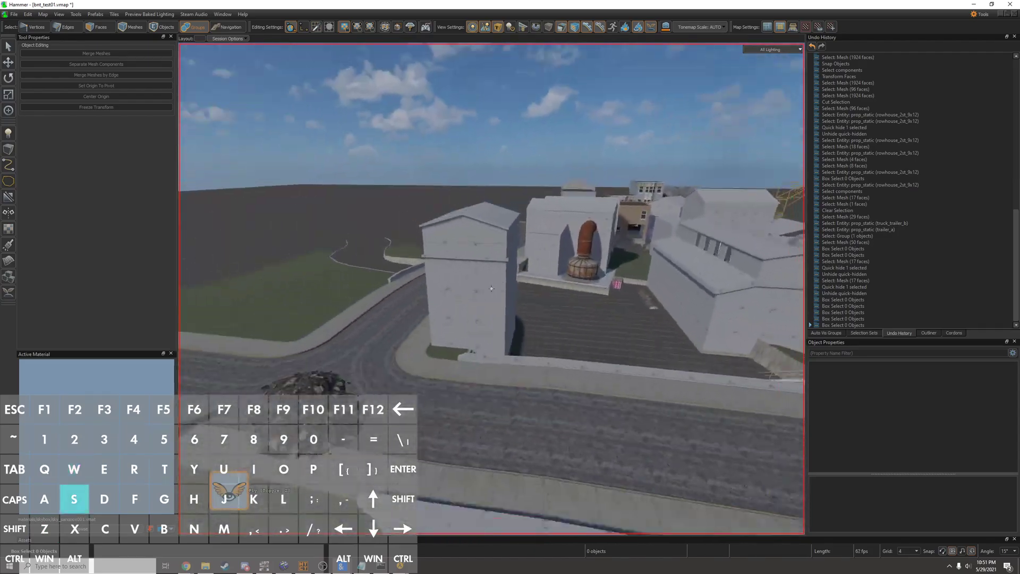
pyautogui.press('w')
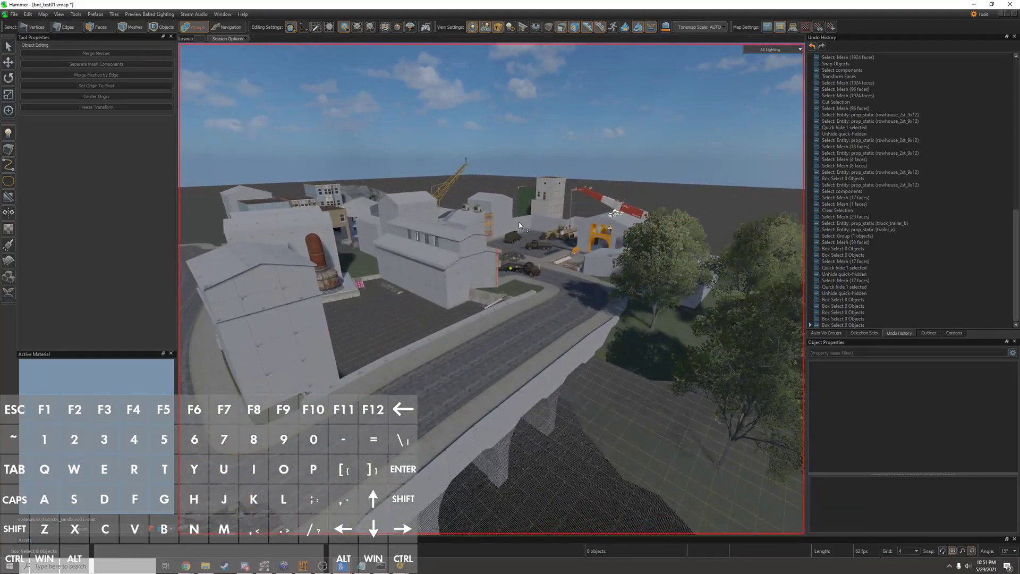
pyautogui.press('F1')
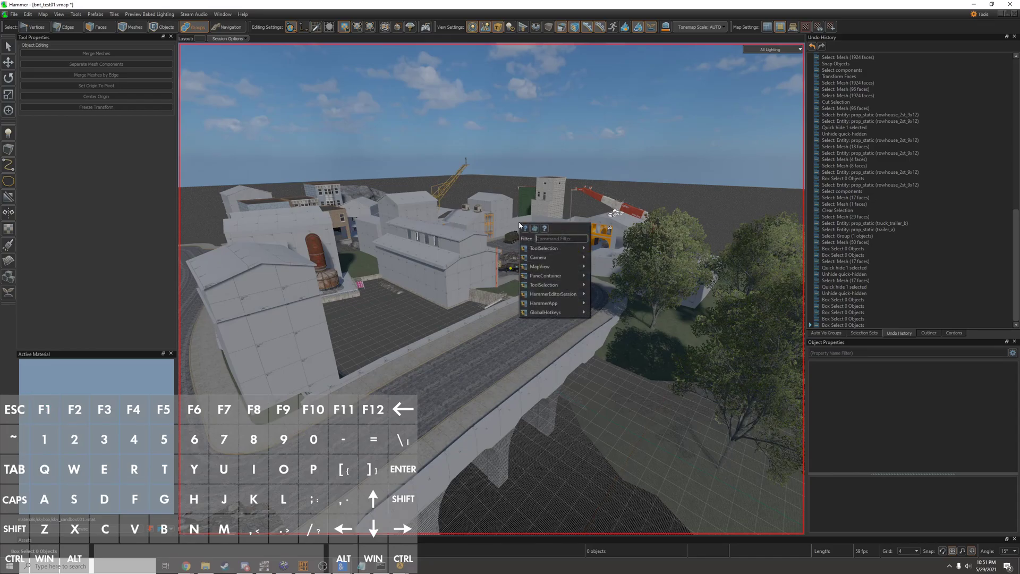
pyautogui.write('3')
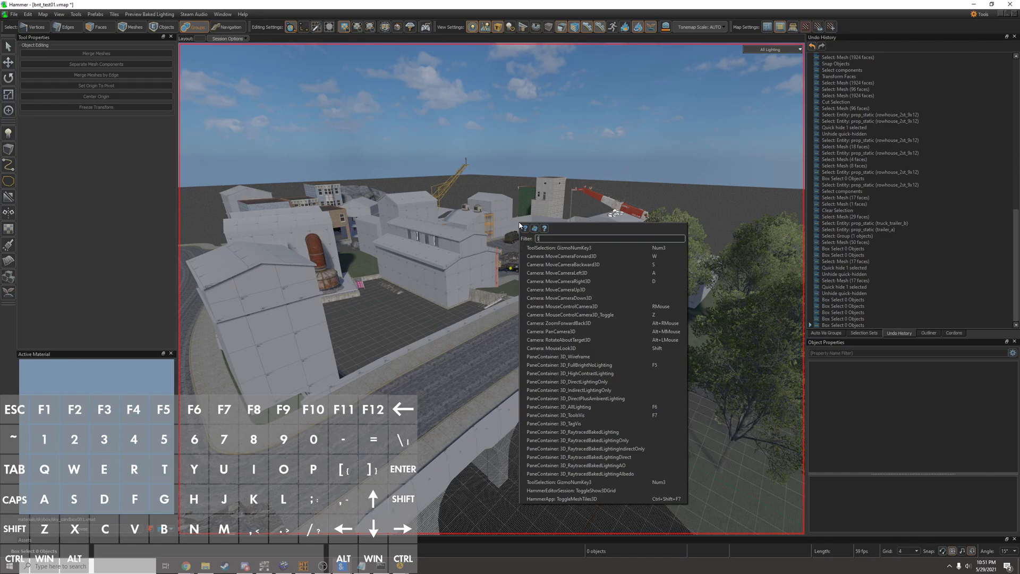
pyautogui.write('d gri')
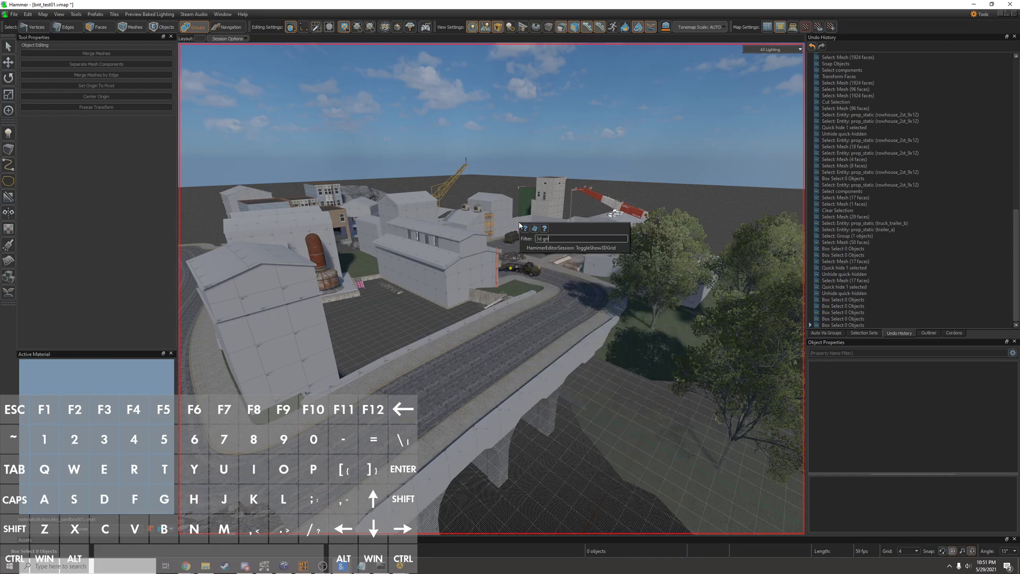
pyautogui.press('Return')
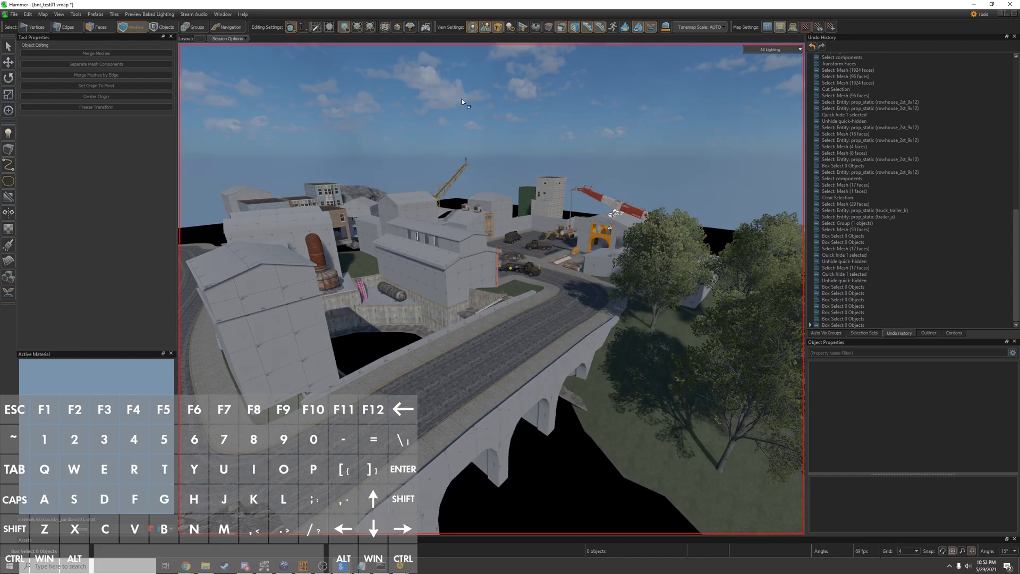
# Rotate and slide a road piece into line, then bridge its end to the neighbouring piece
pyautogui.moveTo(462, 102); pyautogui.dragTo(491, 289, button='right')
pyautogui.press('a')
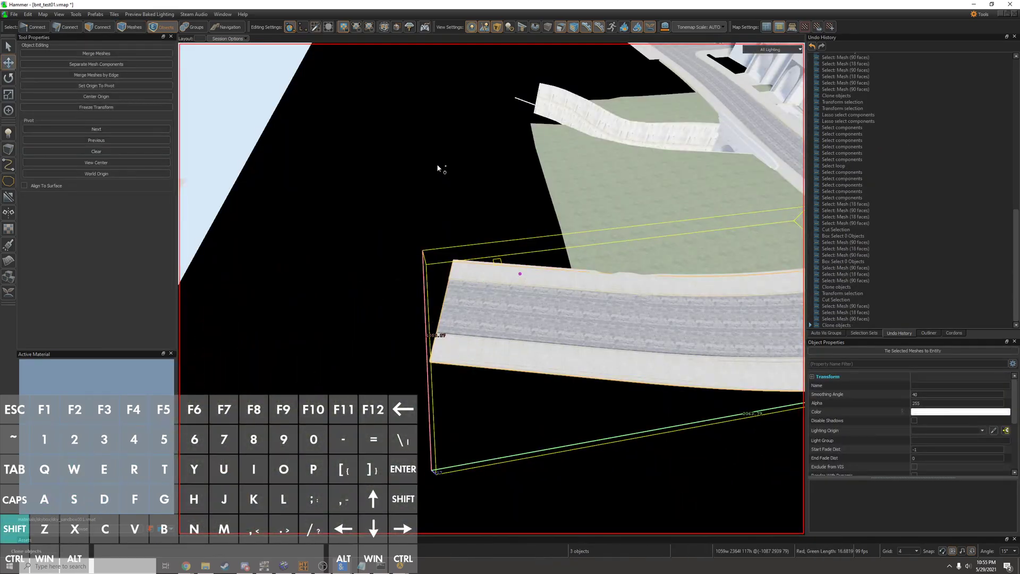
pyautogui.press('e')
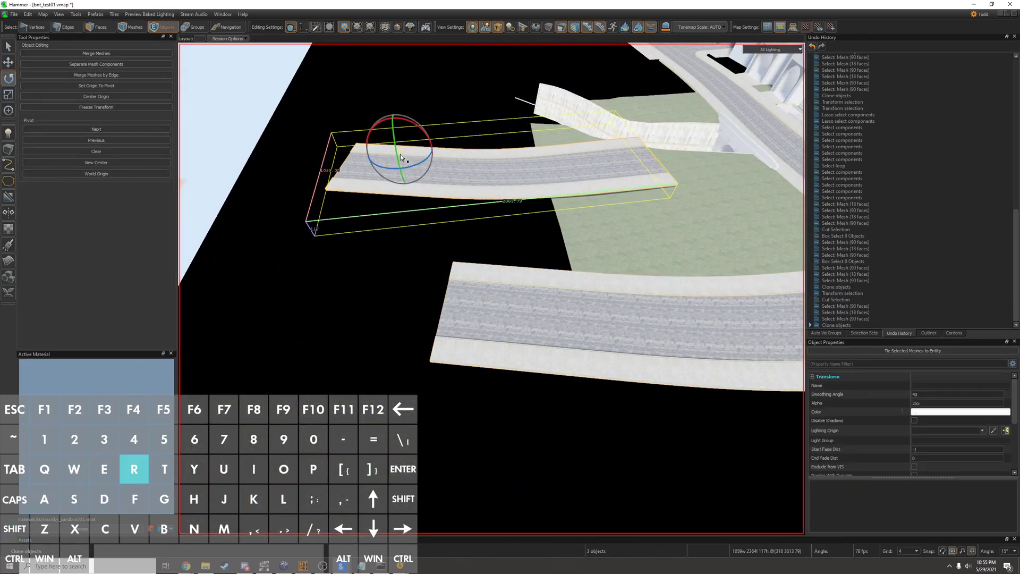
pyautogui.moveTo(430, 160)
pyautogui.mouseDown()
pyautogui.moveTo(444, 140)
pyautogui.moveTo(363, 155)
pyautogui.mouseUp()
pyautogui.press('t')
pyautogui.press('z')
pyautogui.press('w')
pyautogui.press('d')
pyautogui.press('2')
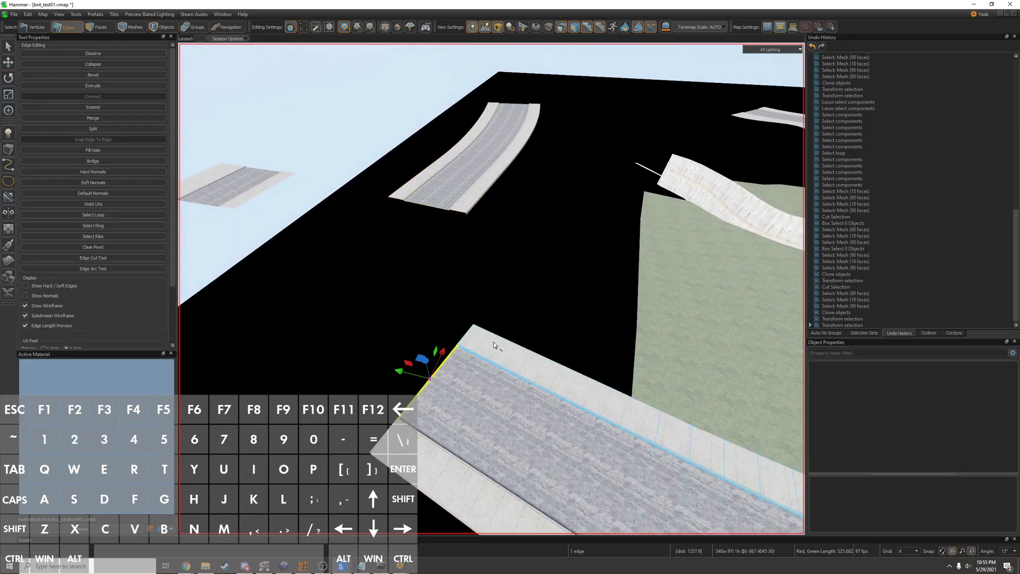
pyautogui.press('s')
pyautogui.keyDown('shift'); pyautogui.click(355, 197); pyautogui.keyUp('shift')
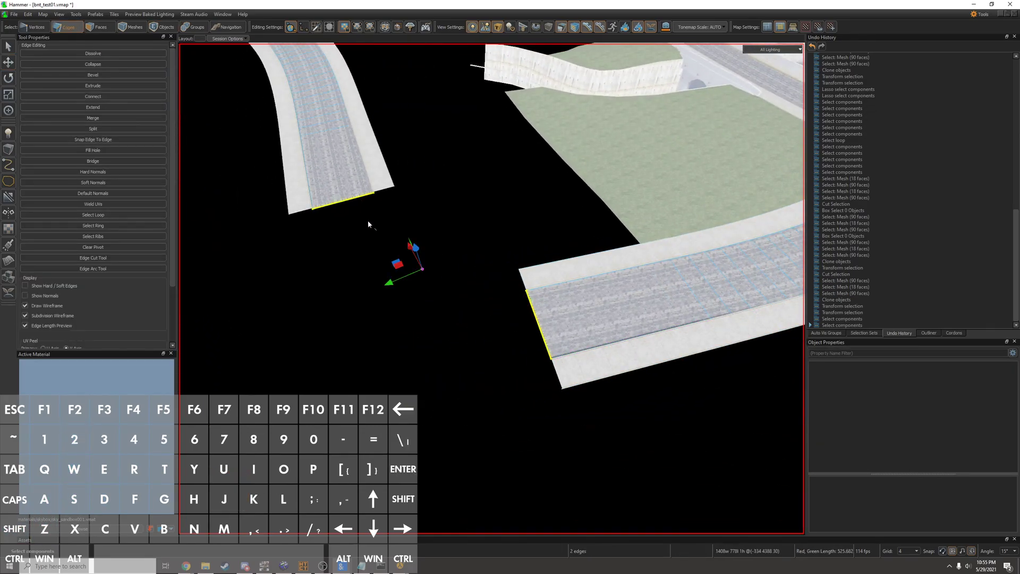
pyautogui.press('alt')
pyautogui.hotkey('alt', 'b')
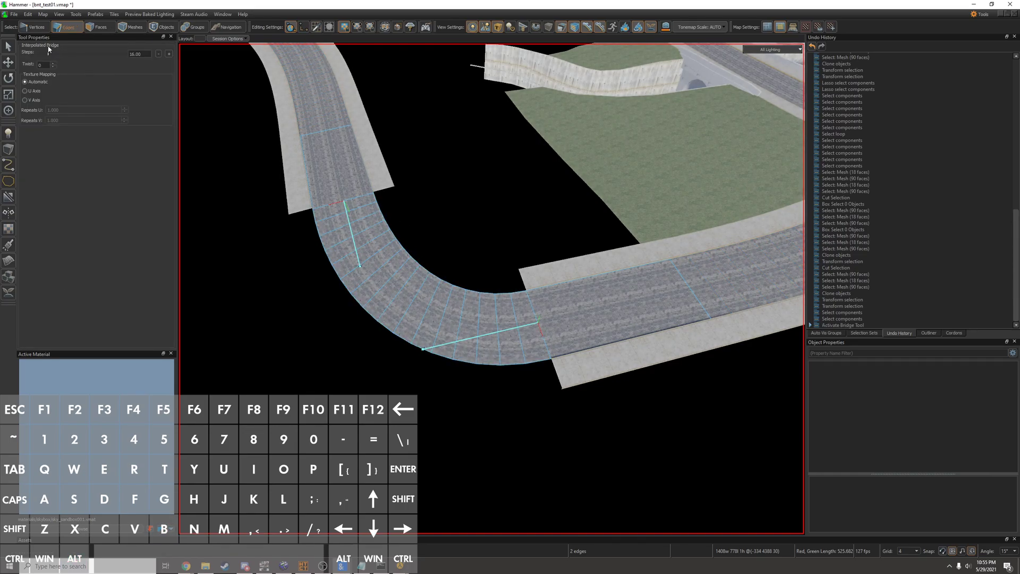
pyautogui.press('Return')
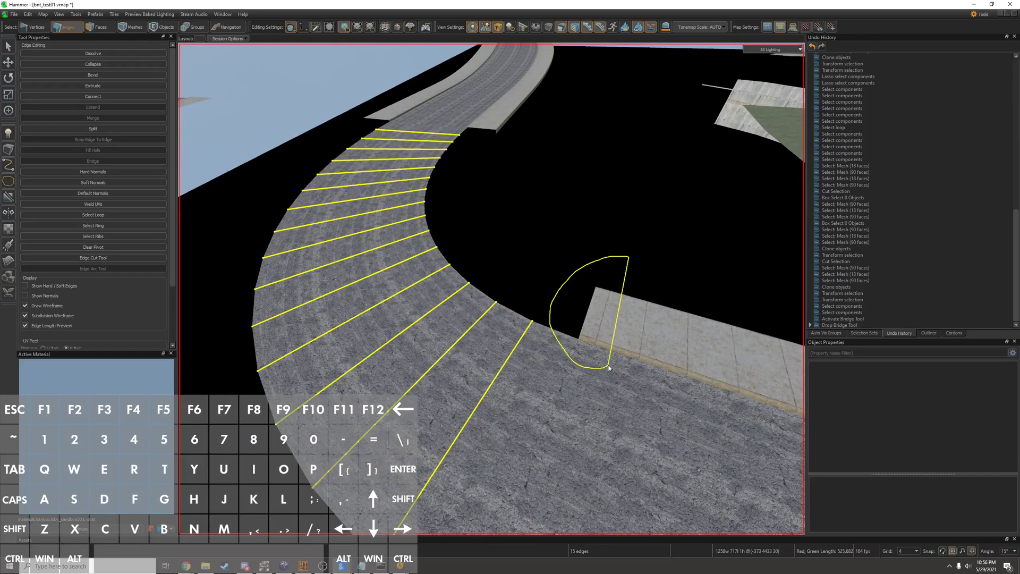
# Bridge the remaining gap between the curved road's end and the other road piece
pyautogui.press('d')
pyautogui.keyDown('shift'); pyautogui.moveTo(558, 351); pyautogui.dragTo(506, 414); pyautogui.keyUp('shift')
pyautogui.press('w')
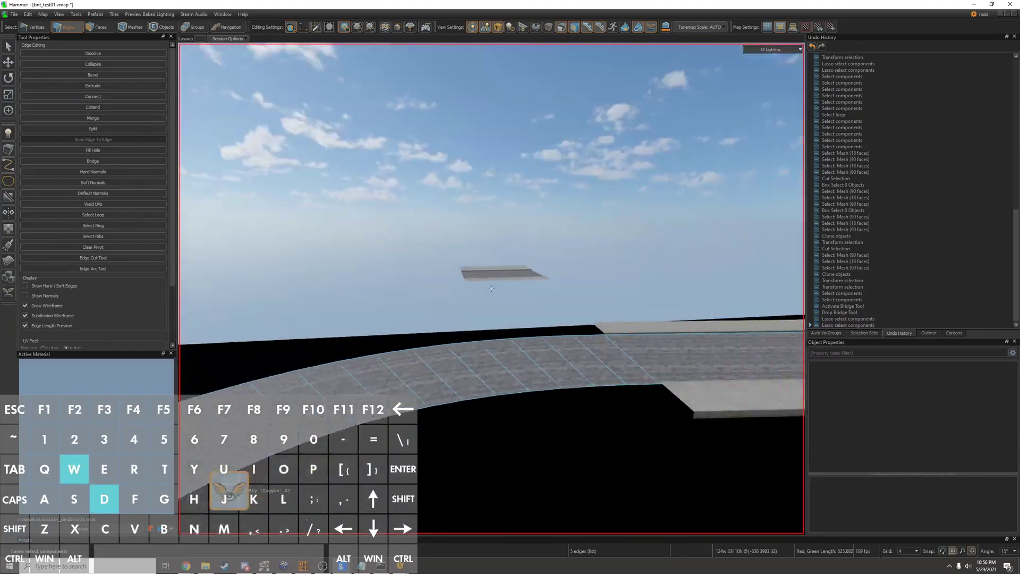
pyautogui.keyDown('shift'); pyautogui.moveTo(459, 284); pyautogui.dragTo(446, 378); pyautogui.keyUp('shift')
pyautogui.press('a')
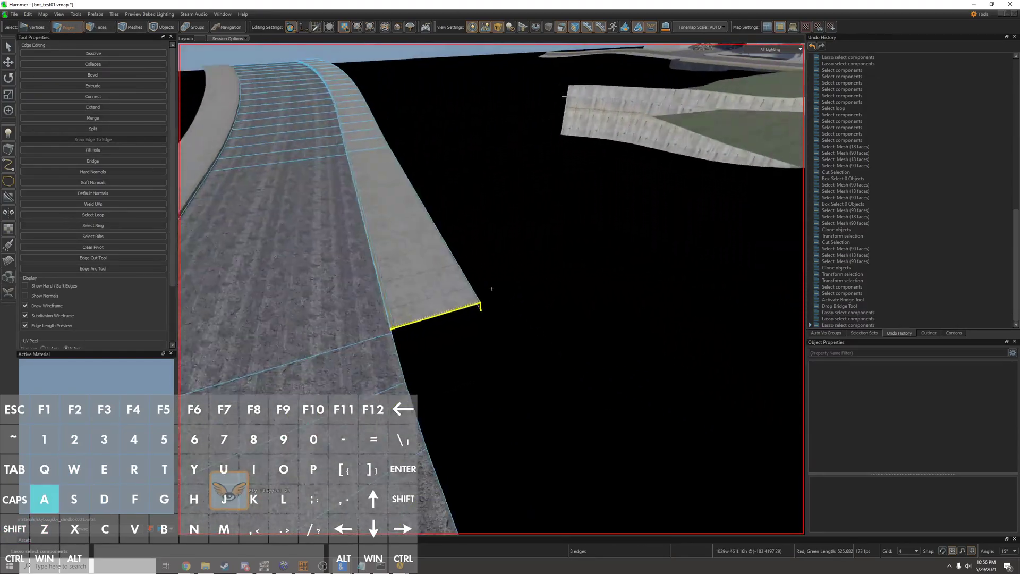
pyautogui.press('b')
pyautogui.press('s')
pyautogui.press('d')
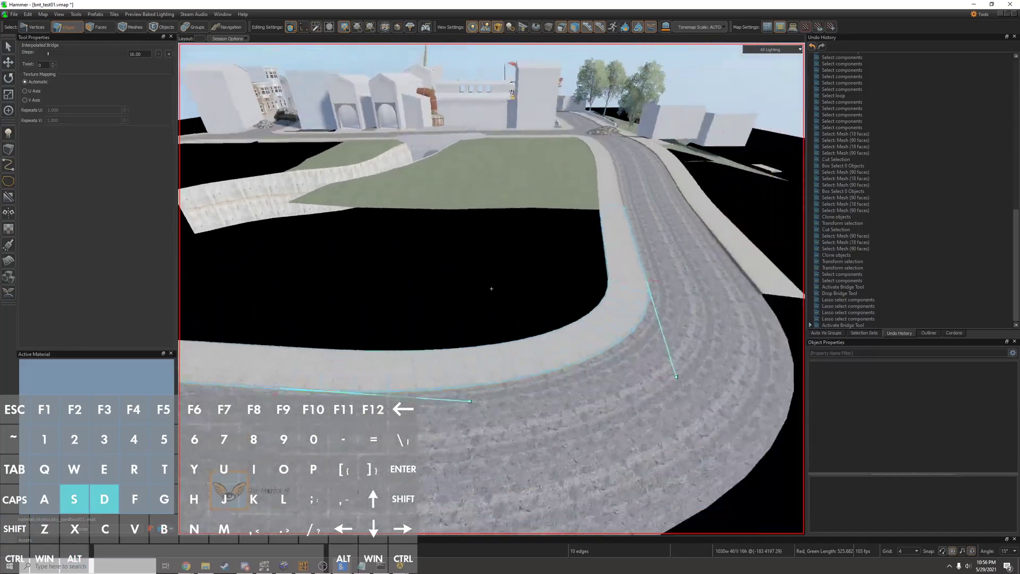
pyautogui.press('Return')
pyautogui.press('Escape')
# Paste a copy of the curved sewer pipe near the courtyard and rotate it into position
pyautogui.press('w')
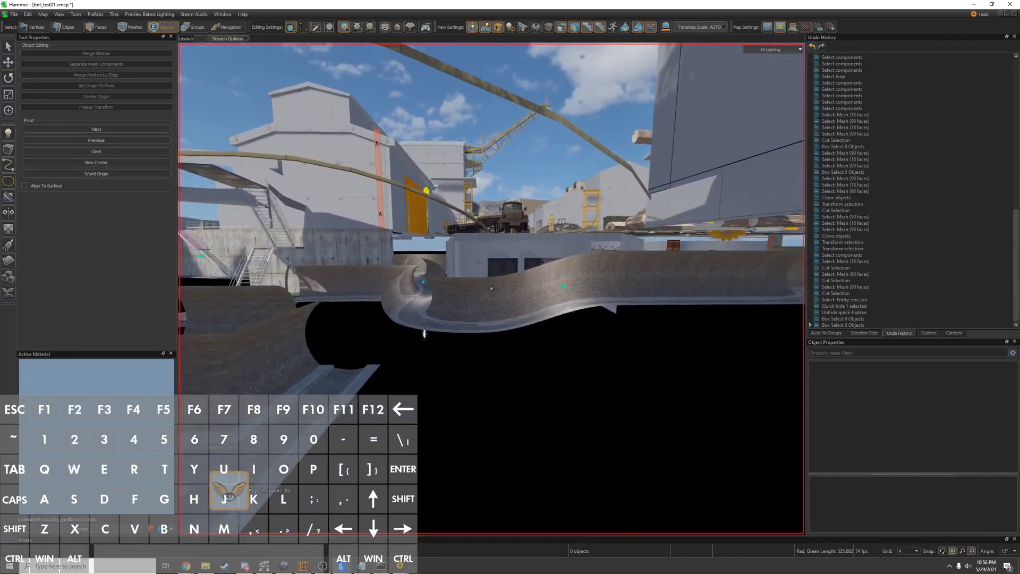
pyautogui.press('z')
pyautogui.press('w')
pyautogui.press('a')
pyautogui.press('d')
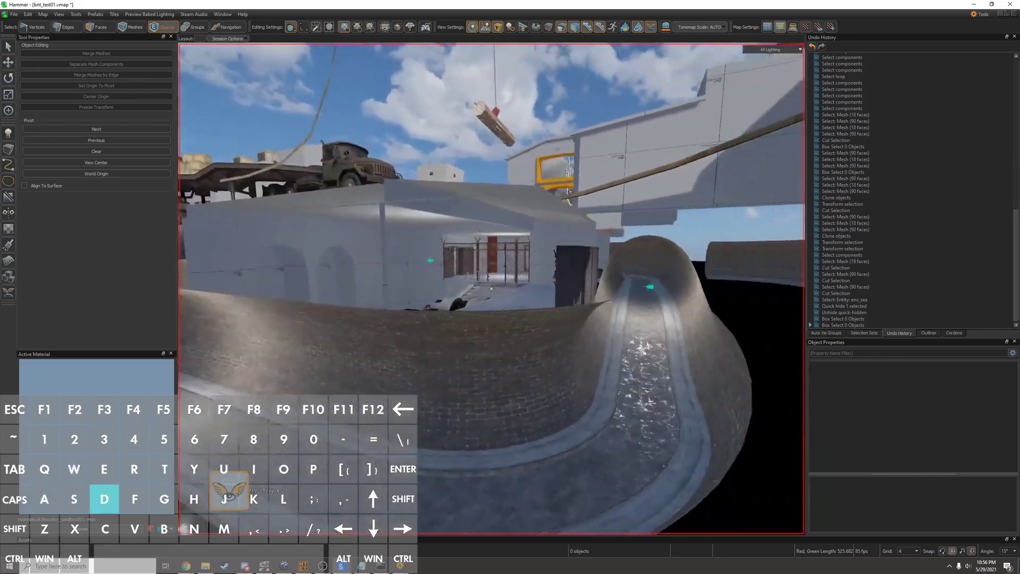
pyautogui.click(623, 273)
pyautogui.press('z')
pyautogui.press('w')
pyautogui.press('s')
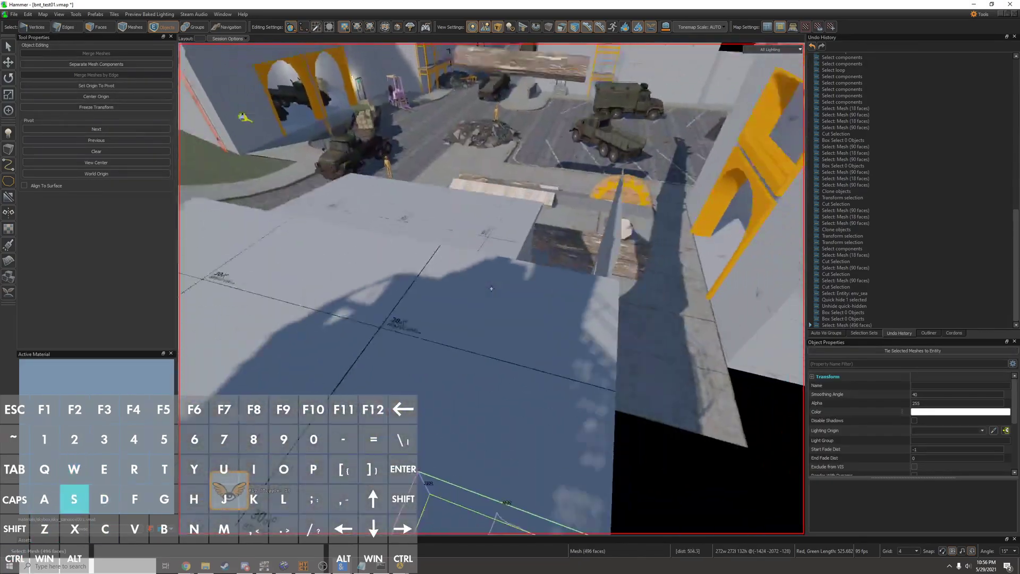
pyautogui.hotkey('ctrl', 'v')
pyautogui.press('e')
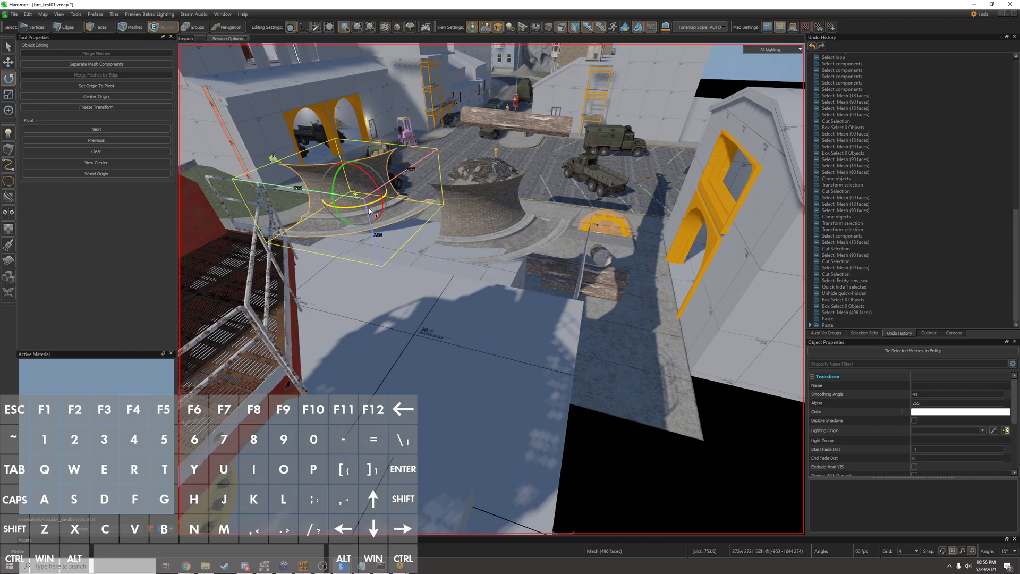
pyautogui.click(318, 170)
pyautogui.press('z')
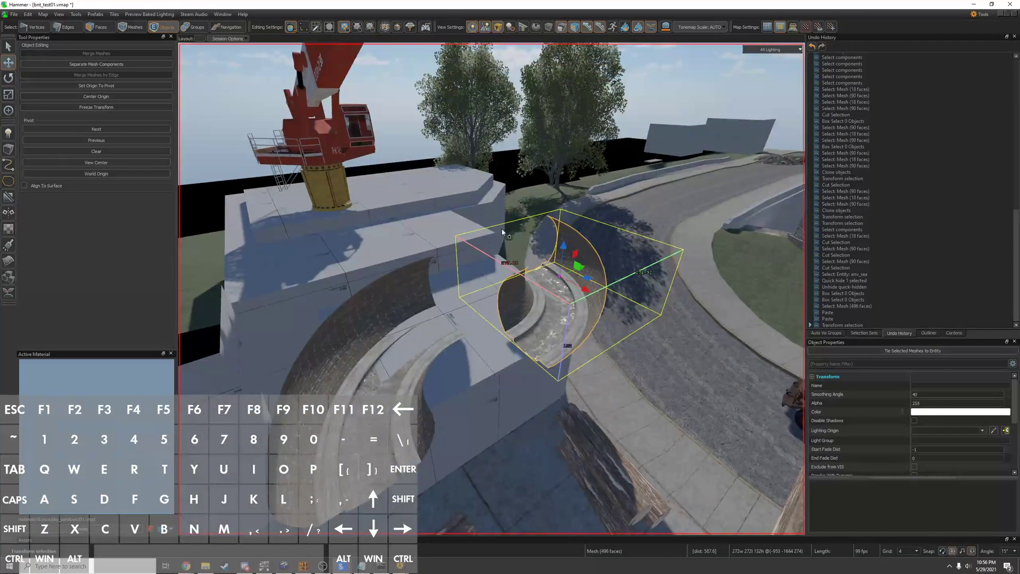
pyautogui.moveTo(589, 264); pyautogui.dragTo(581, 239)
# Extrude the pasted pipe's end loop and bridge the two pipe ends into one tube
pyautogui.press('2')
pyautogui.press('w')
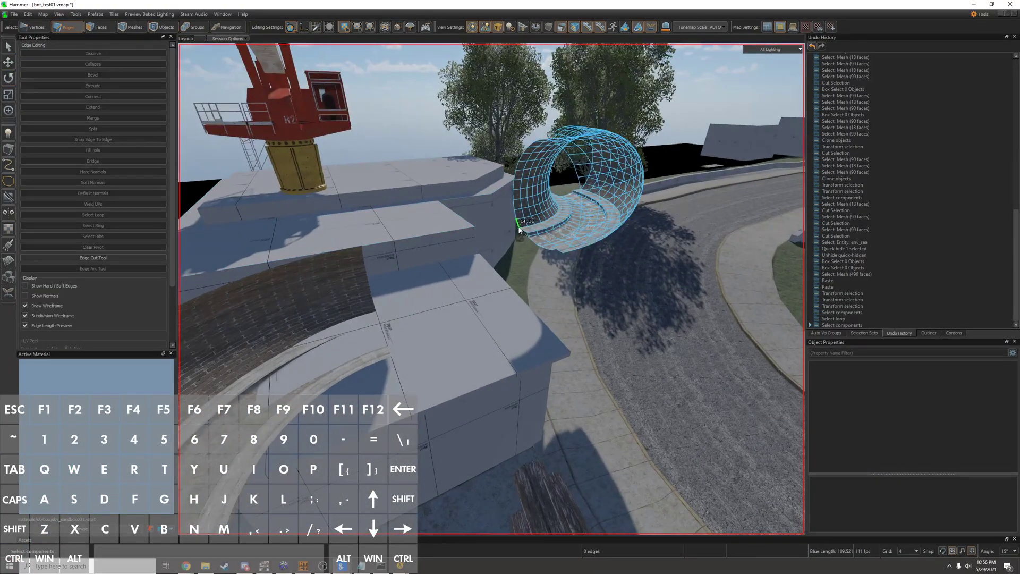
pyautogui.doubleClick(519, 231)
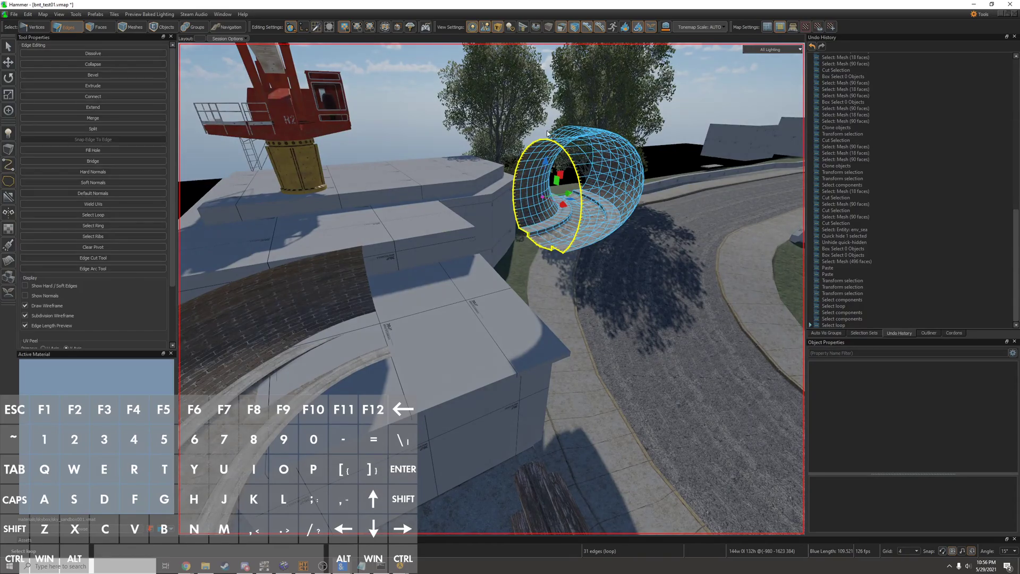
pyautogui.keyDown('shift'); pyautogui.moveTo(580, 257); pyautogui.dragTo(376, 293); pyautogui.keyUp('shift')
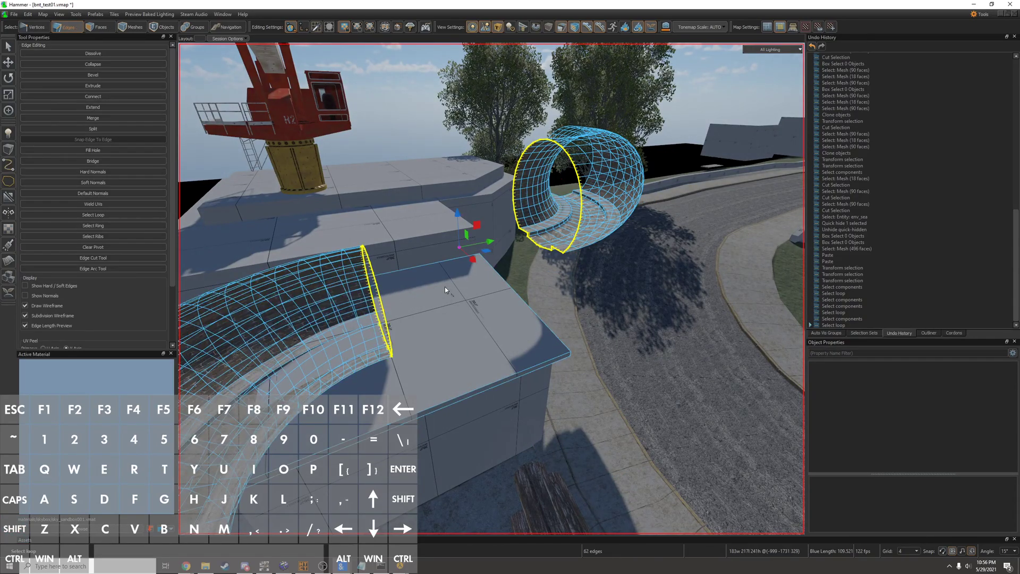
pyautogui.press('b')
pyautogui.press('Return')
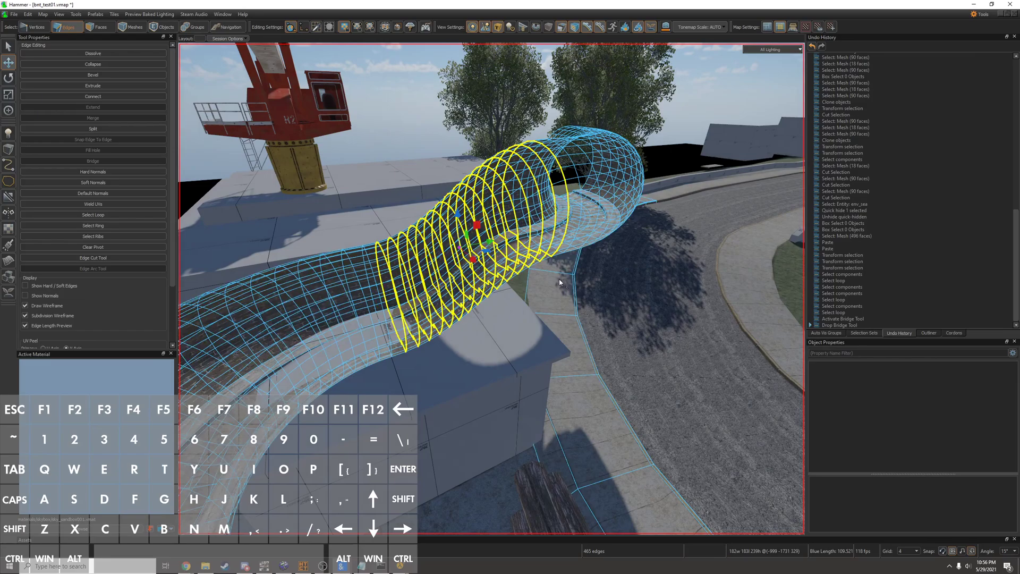
pyautogui.press('1')
pyautogui.press('w')
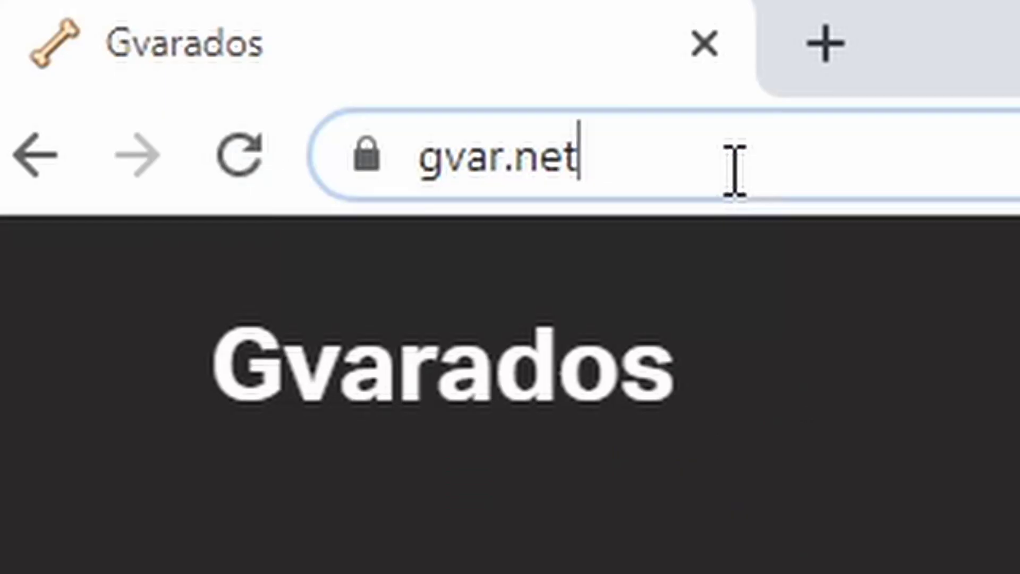
# Open Tutorials from the gvar.net header, then select and deselect the tutorial link text
pyautogui.moveTo(95, 22); pyautogui.dragTo(50, 25)
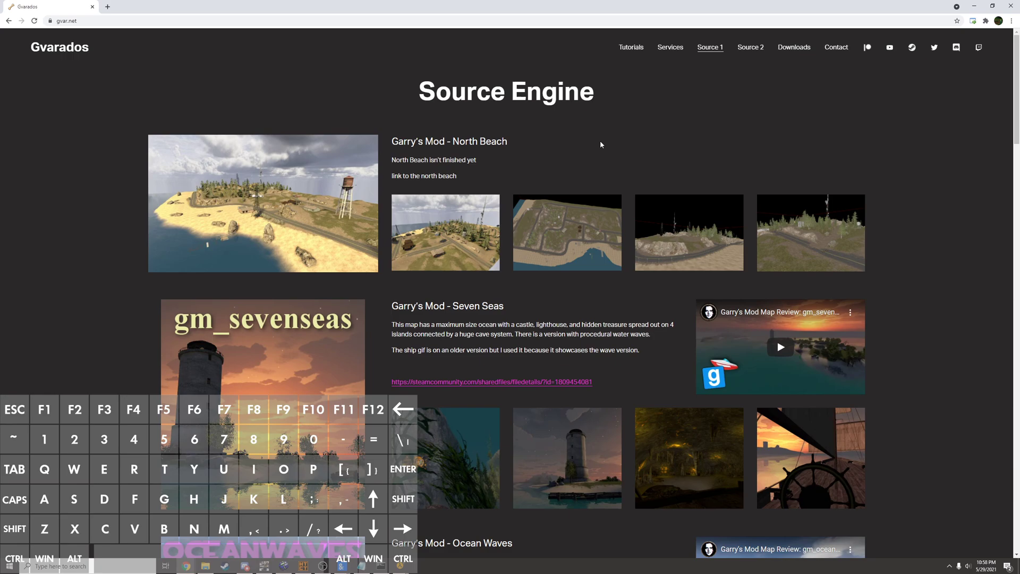
pyautogui.click(631, 47)
pyautogui.moveTo(238, 112)
pyautogui.mouseDown()
pyautogui.moveTo(709, 381)
pyautogui.moveTo(750, 484)
pyautogui.mouseUp()
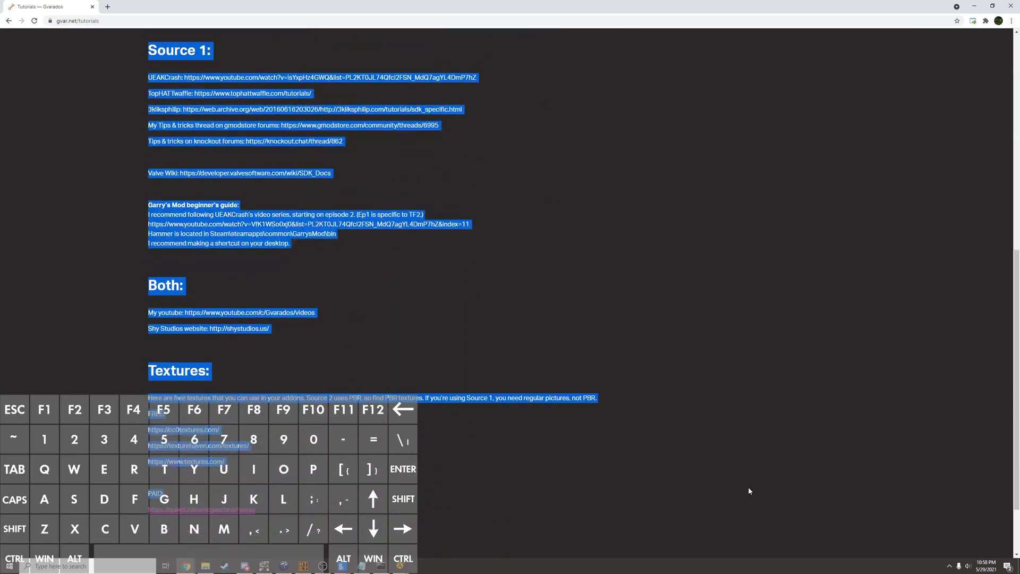
pyautogui.click(749, 485)
pyautogui.scroll(5, 347, 451)
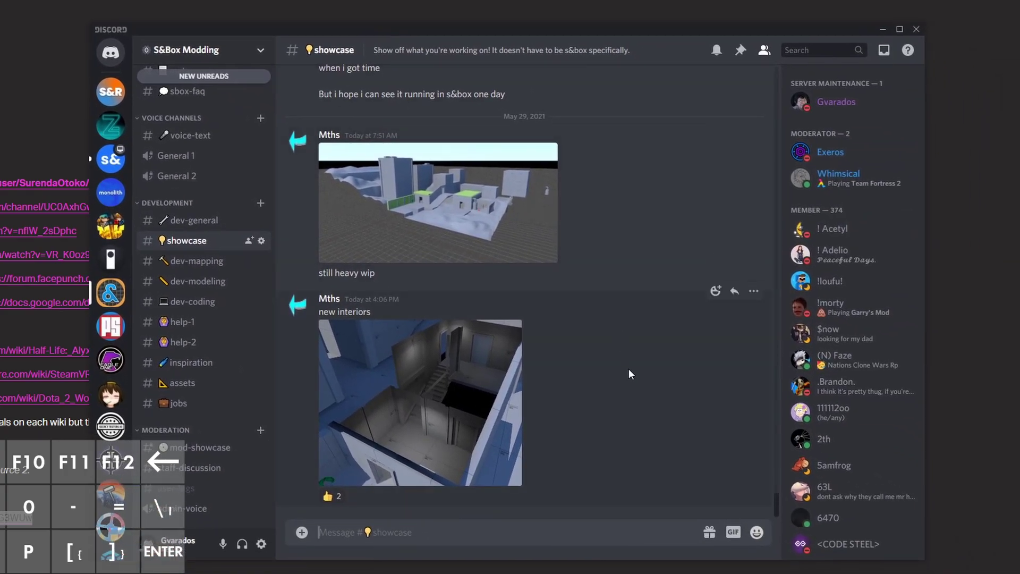
pyautogui.moveTo(628, 374); pyautogui.dragTo(627, 216)
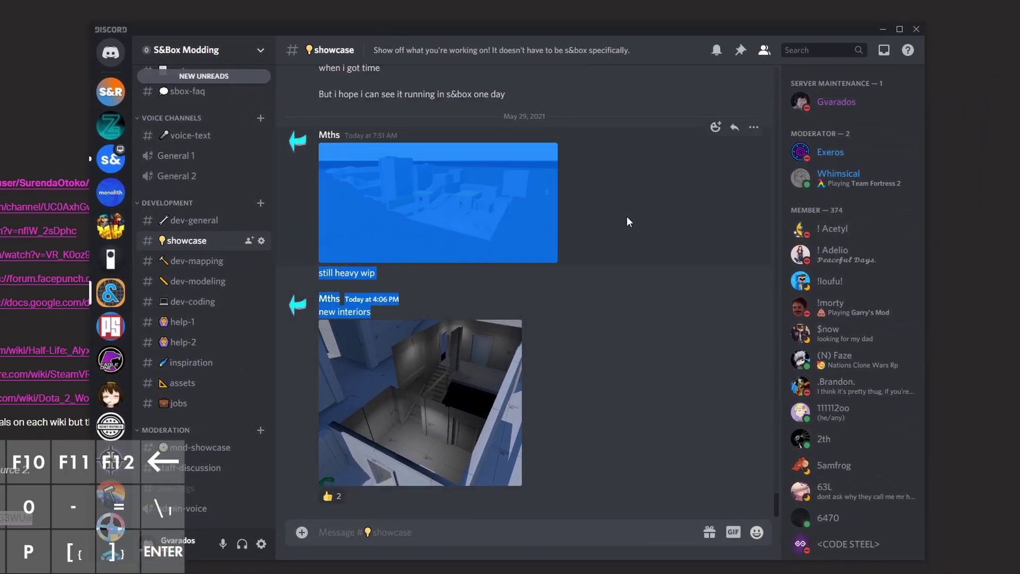
pyautogui.scroll(3, 626, 208)
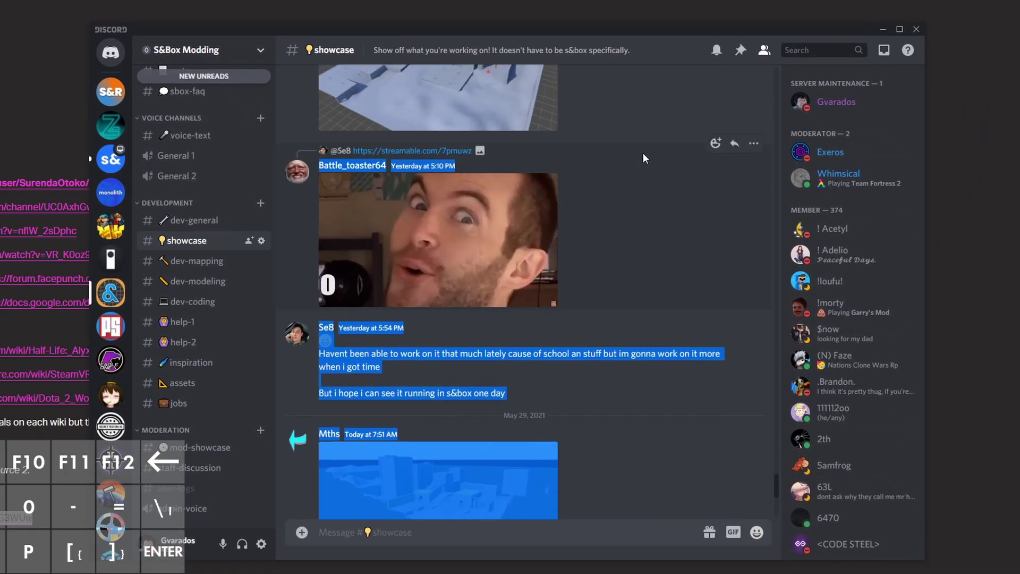